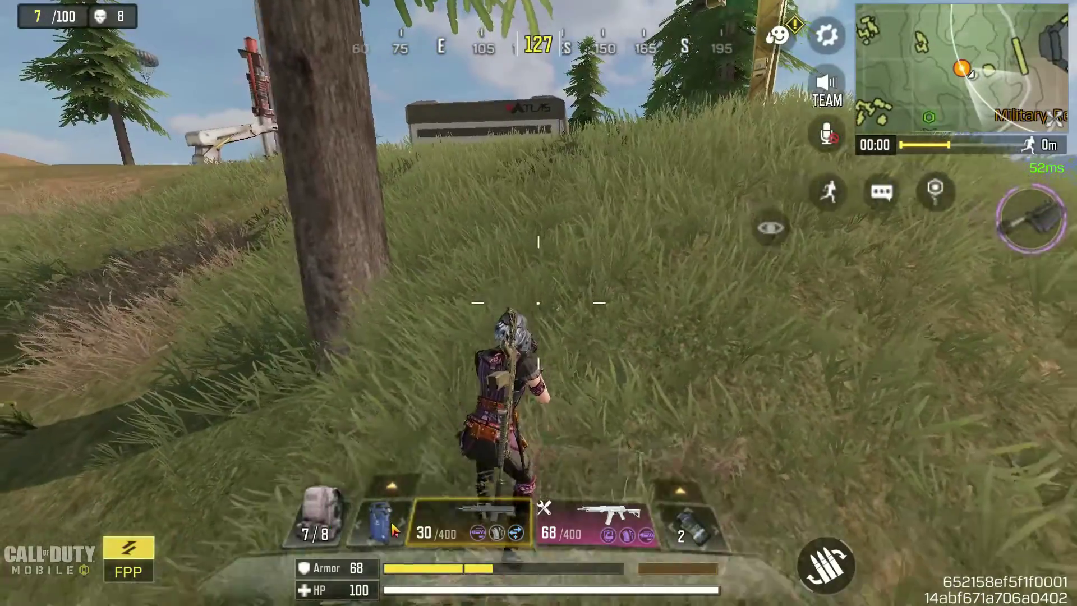
left_click(395, 530)
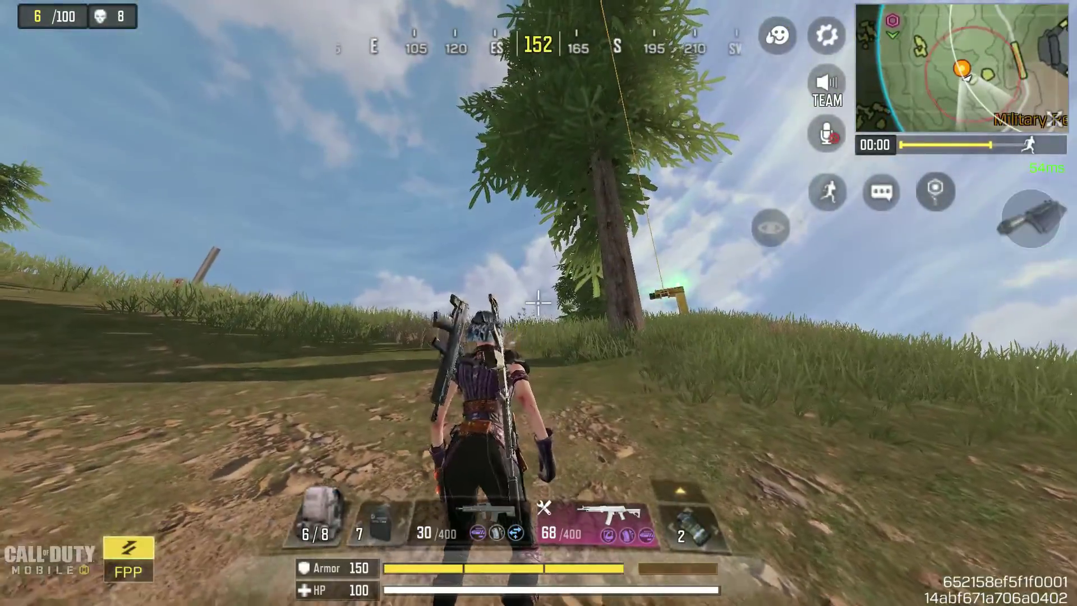
key("1")
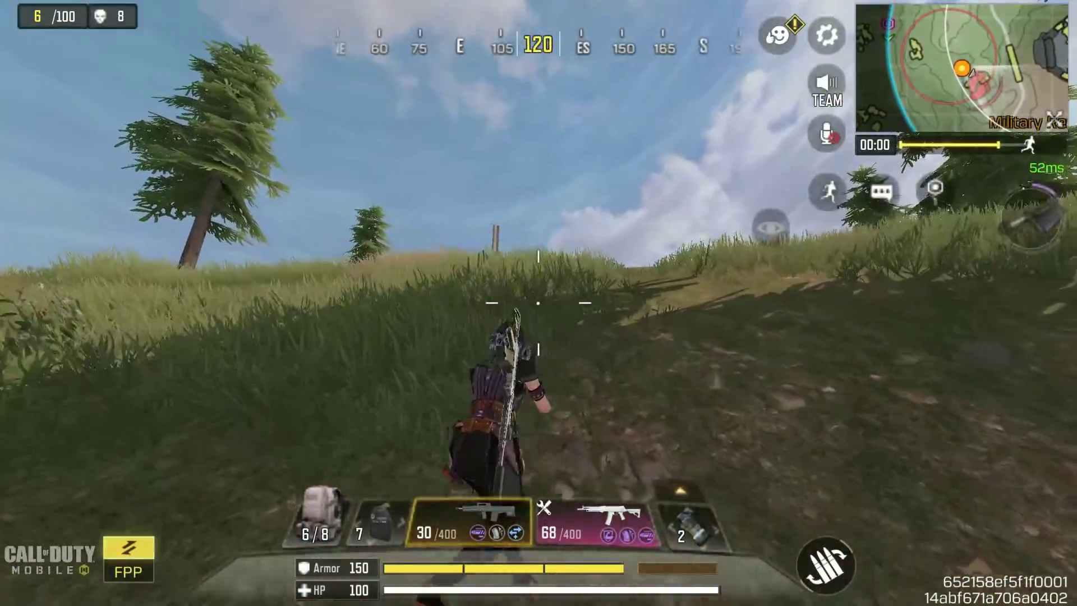
left_click(538, 303)
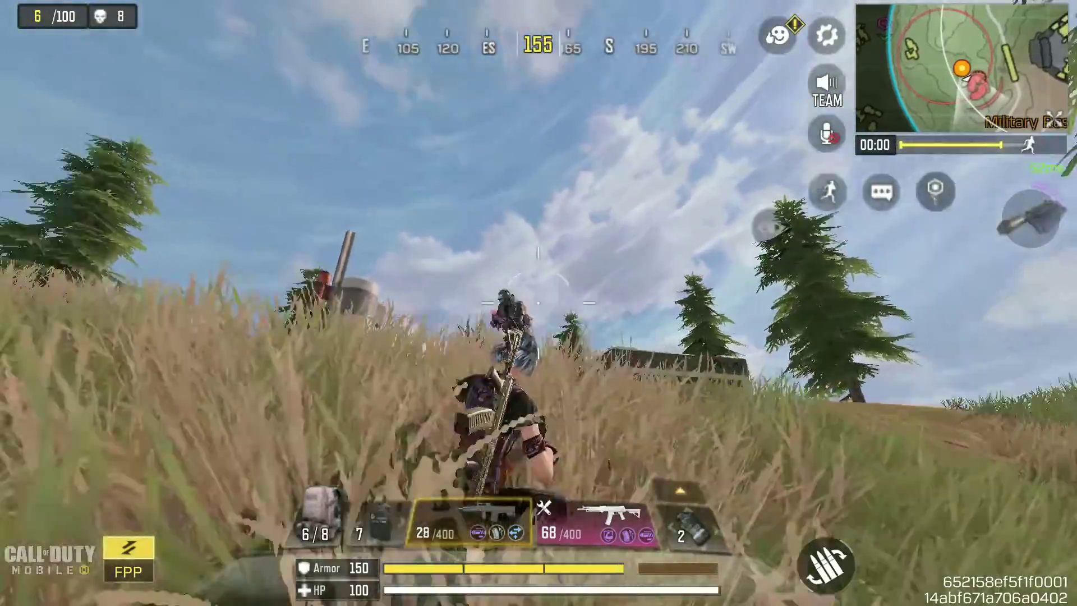
left_click(539, 303)
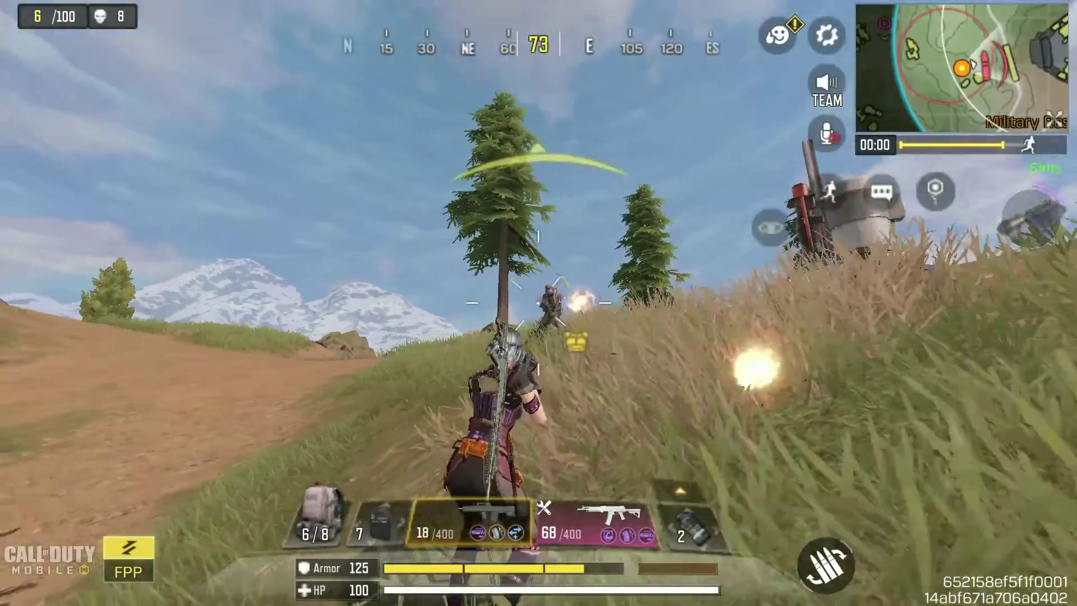
right_click(538, 303)
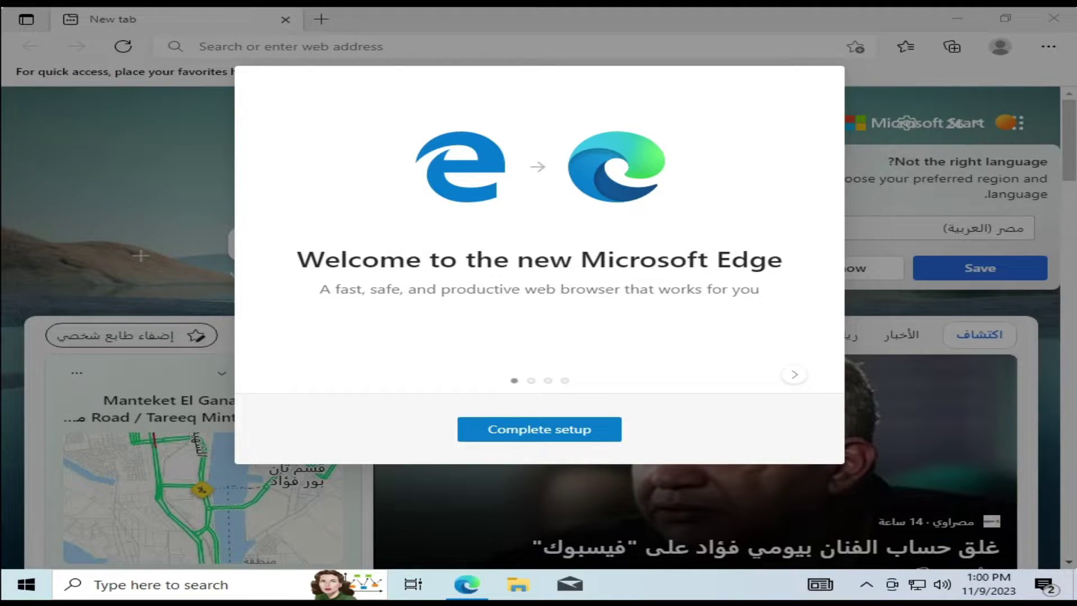
Open Microsoft Edge, confirm the new tab page setup, and dismiss the sign-in and sync offer.
left_click(529, 436)
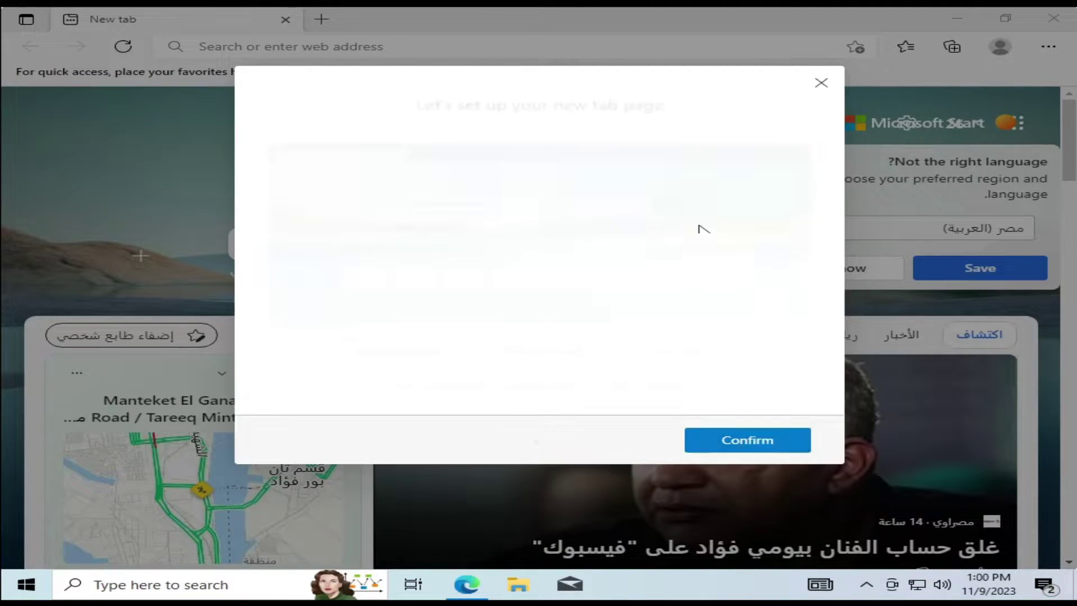
left_click(772, 443)
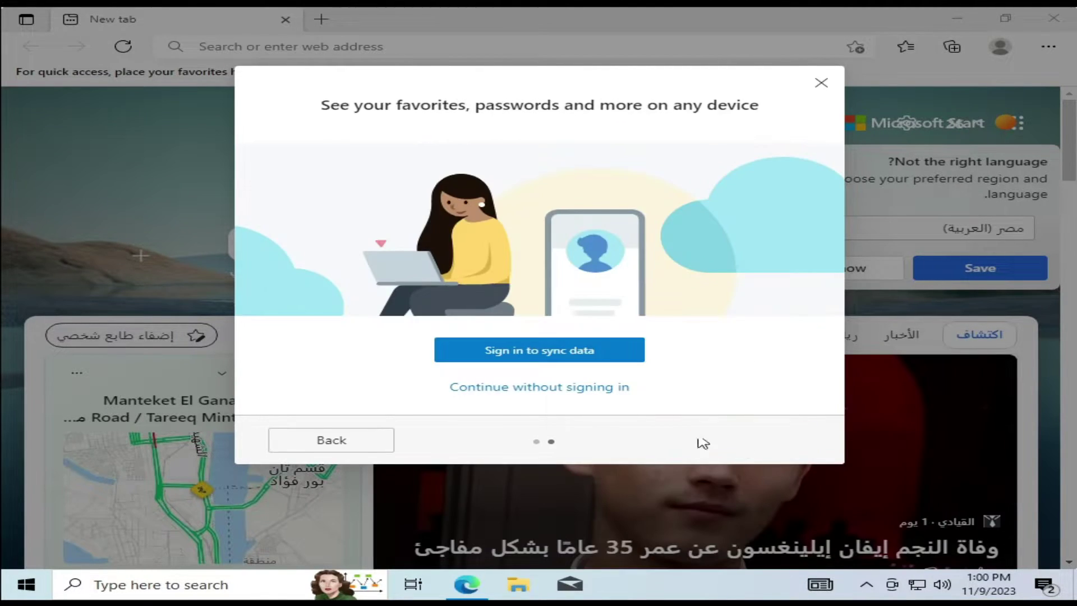
left_click(821, 83)
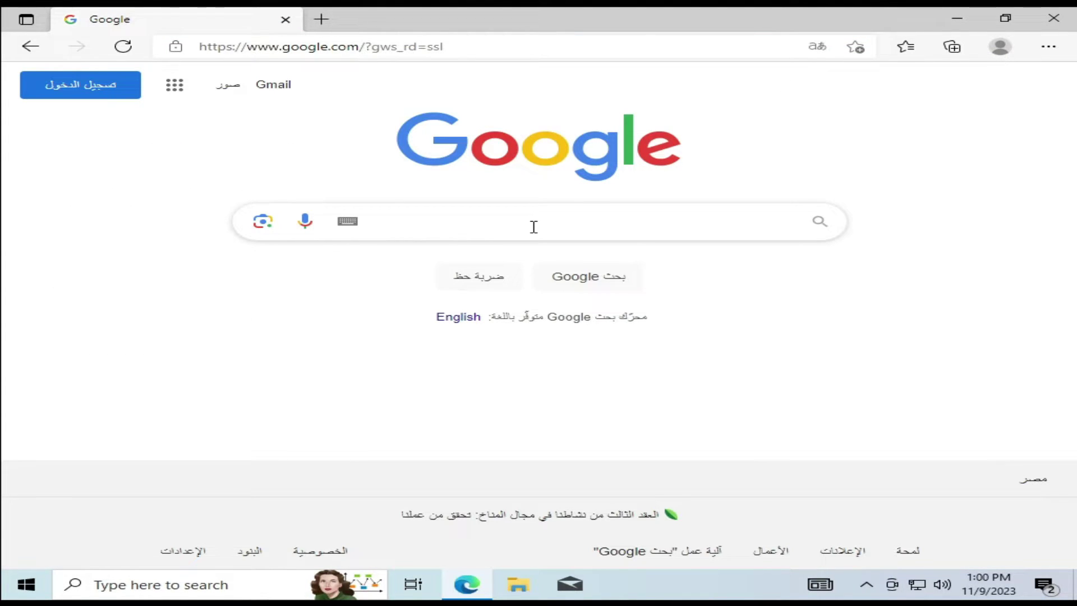
Search Google for "atlas os" and open the official atlasos.net website.
type("atlas os")
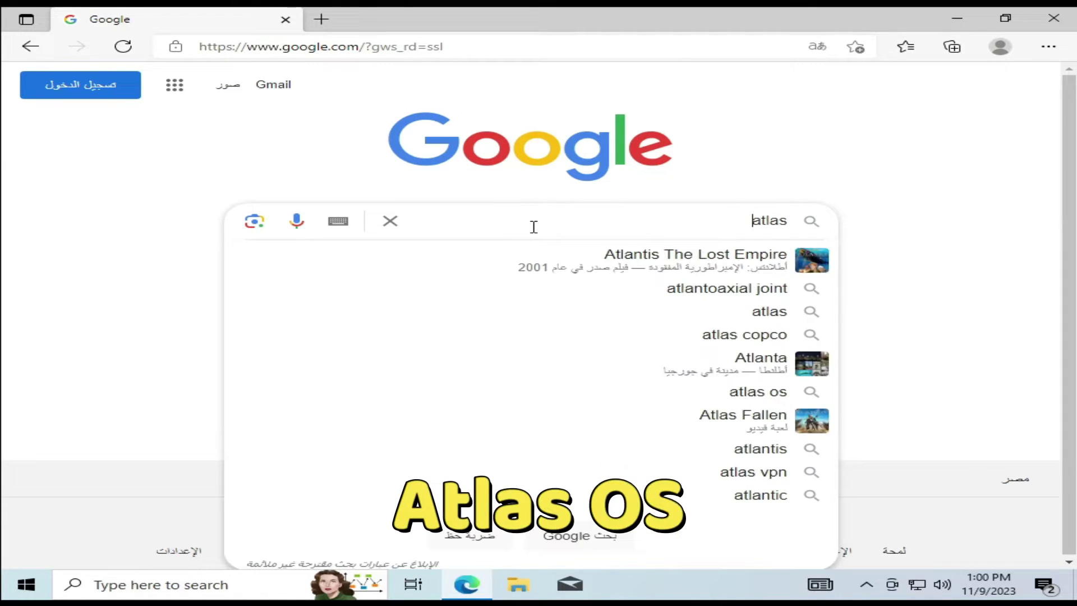
key("Return")
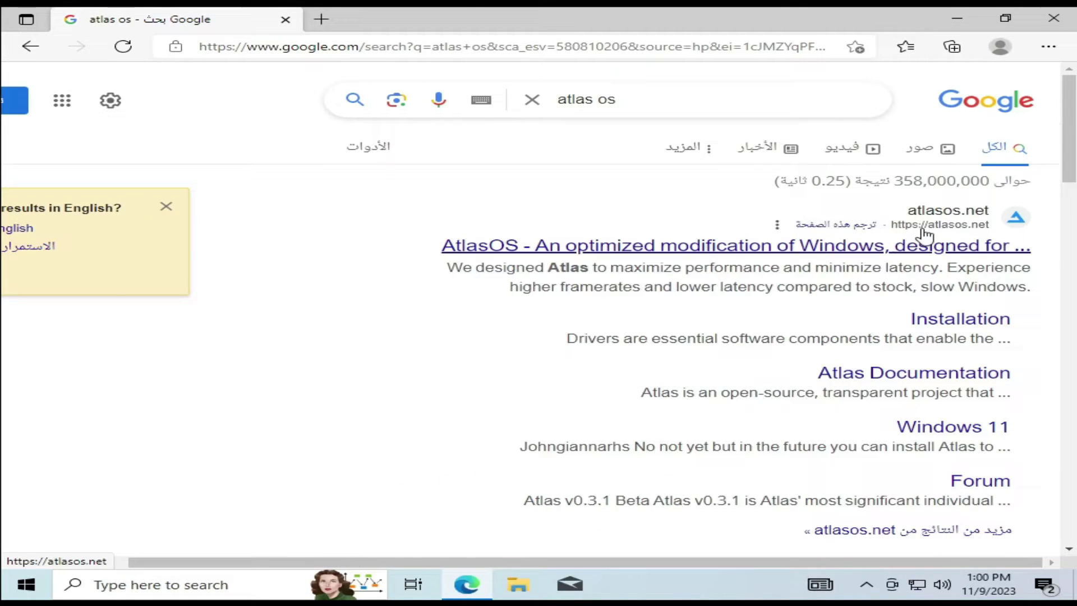
left_click(948, 236)
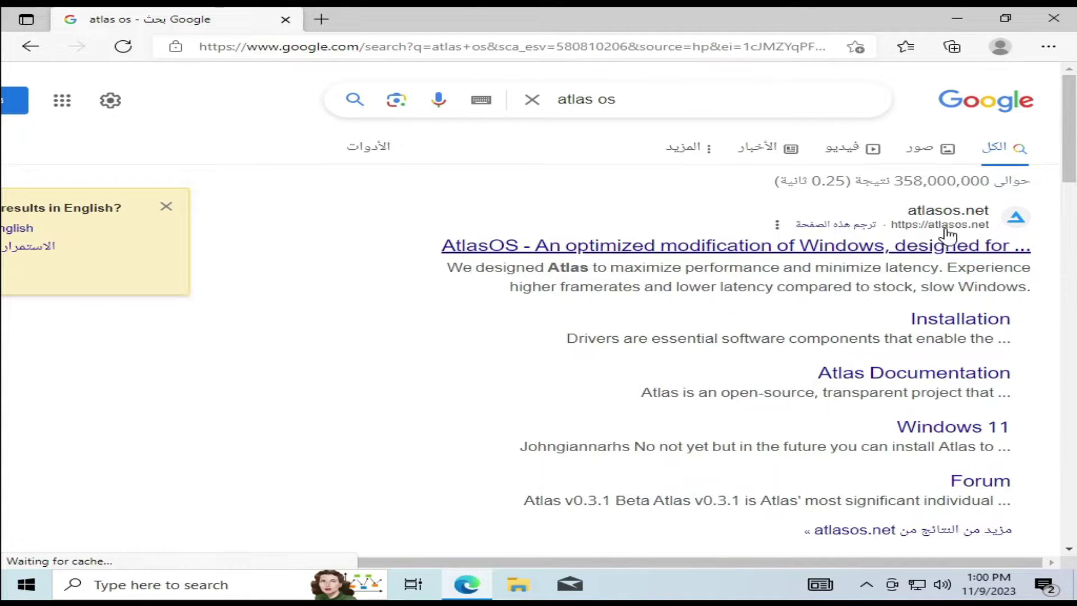
left_click(918, 250)
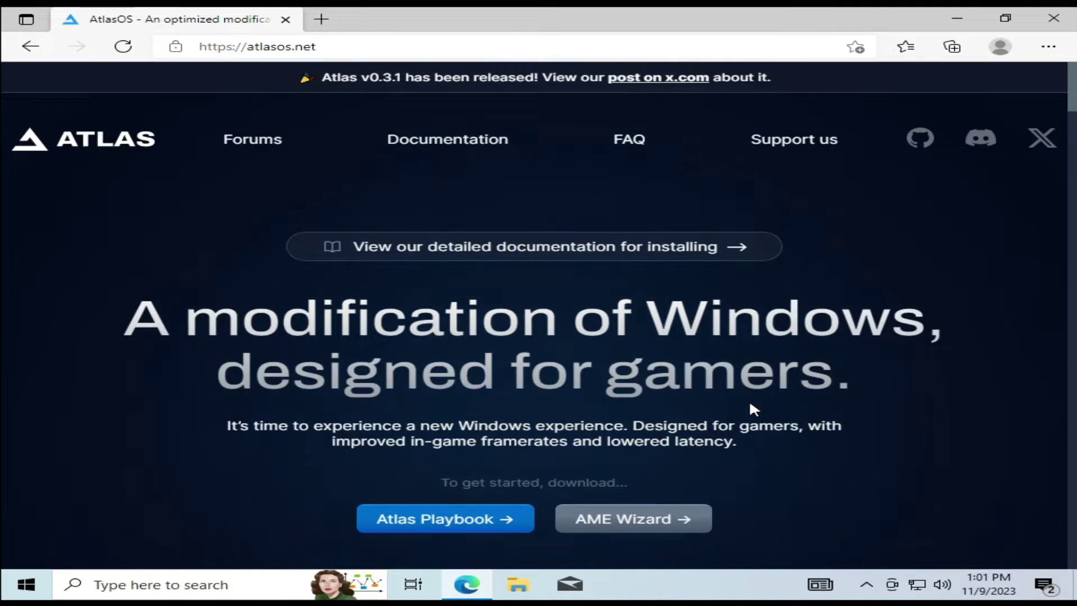
Download the Atlas Playbook and AME Wizard from the Atlas home page and show the downloaded files in their folder.
scroll(315, 460, "down", 5)
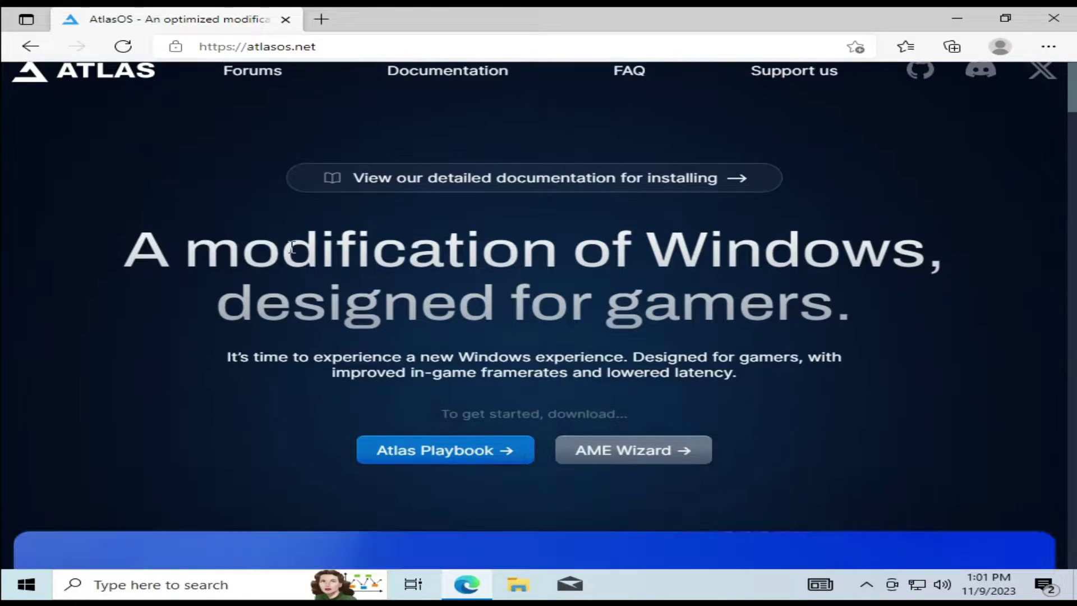
scroll(293, 411, "up", 5)
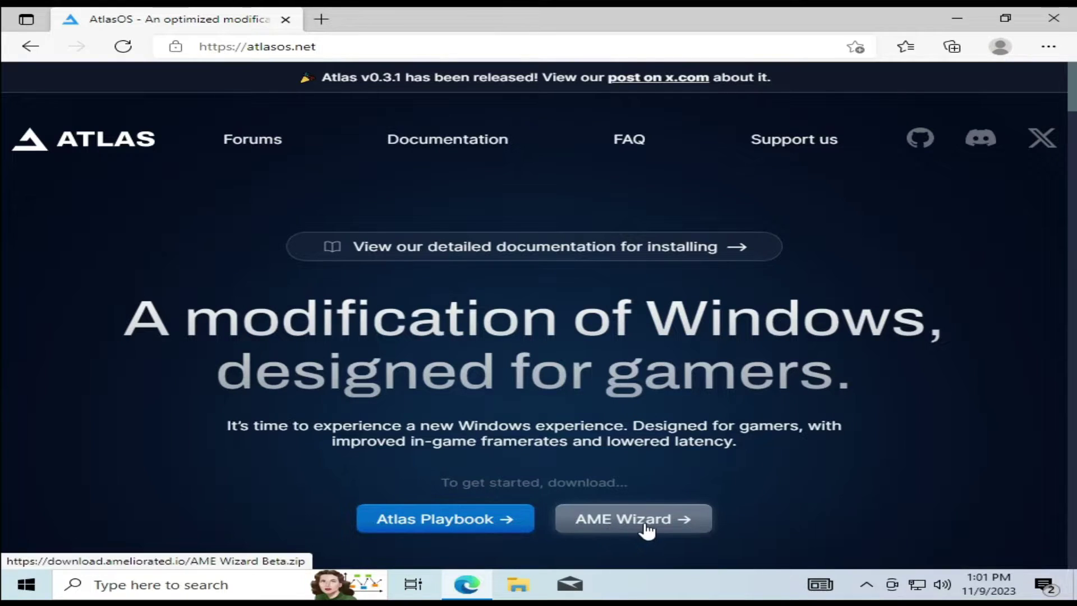
left_click(451, 525)
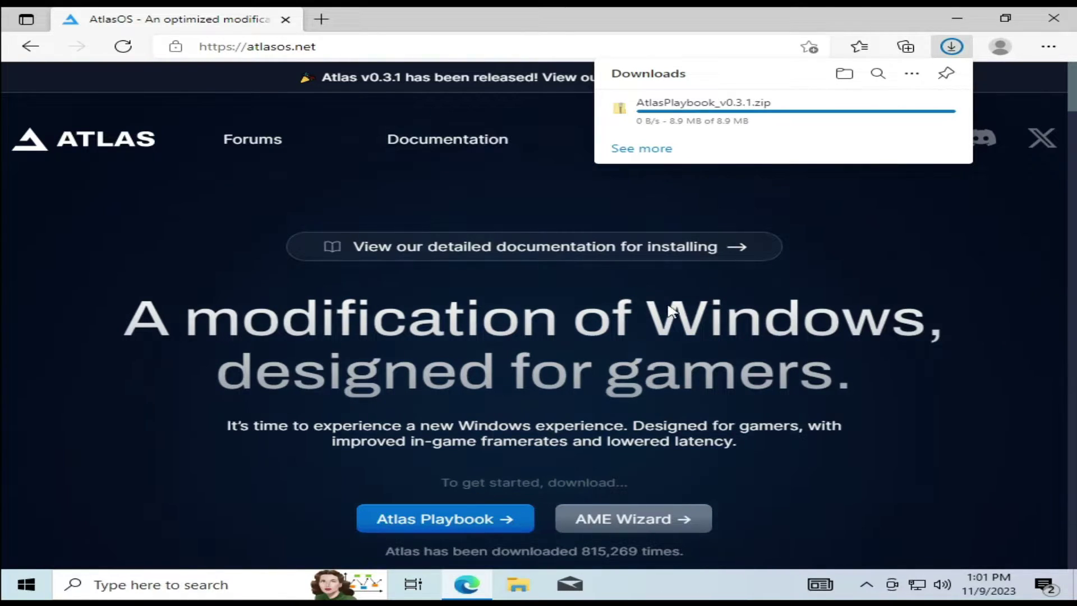
left_click(671, 527)
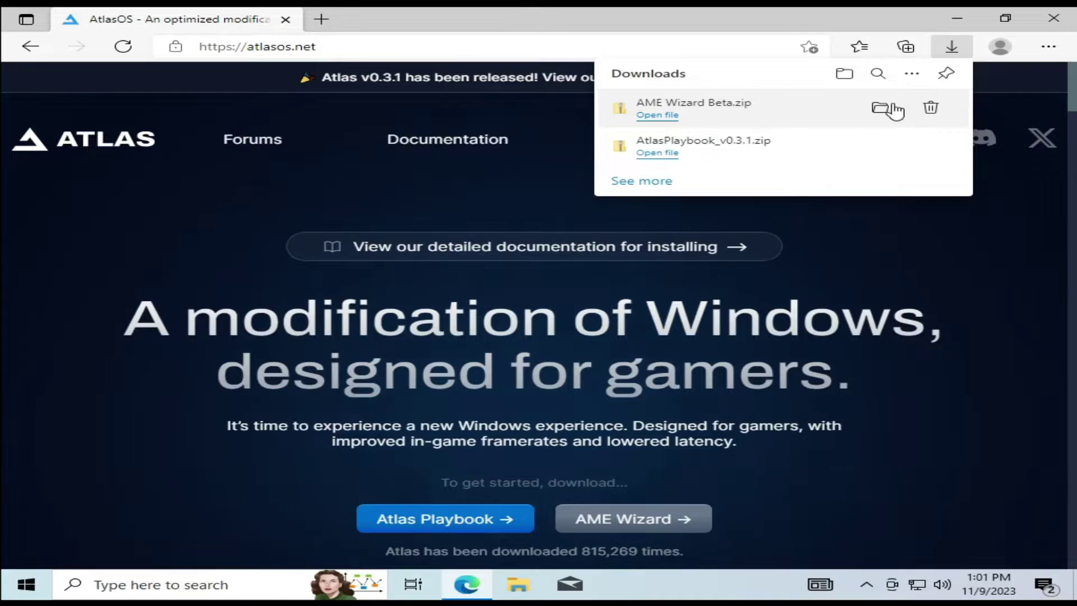
left_click(884, 111)
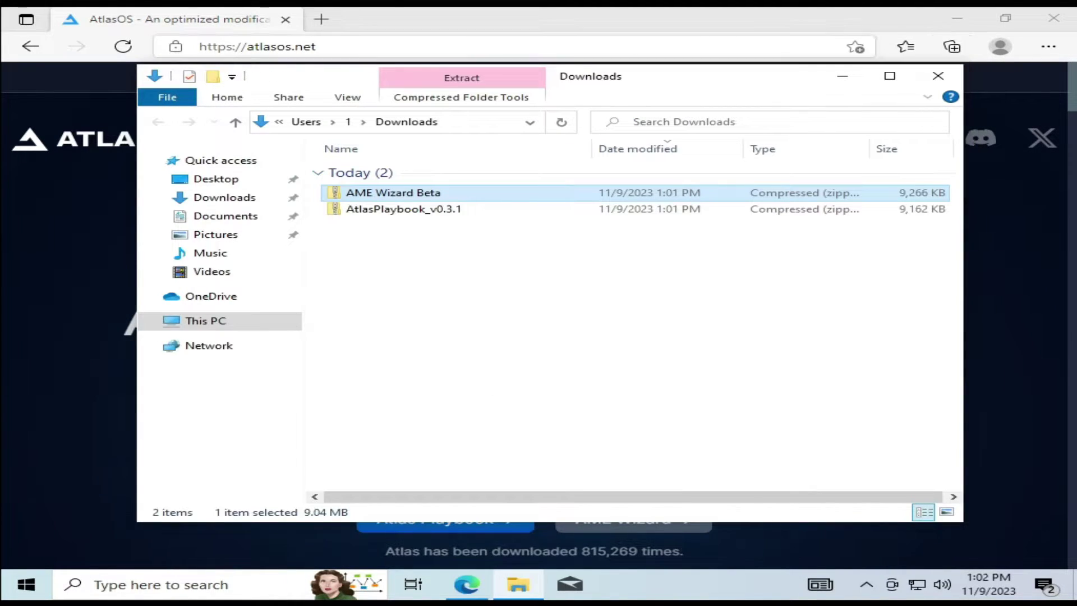
Search for "winrar" in a new browser tab and download WinRAR x64 (64 bit) 7.00 beta 1 from the RARLAB site.
left_click(322, 19)
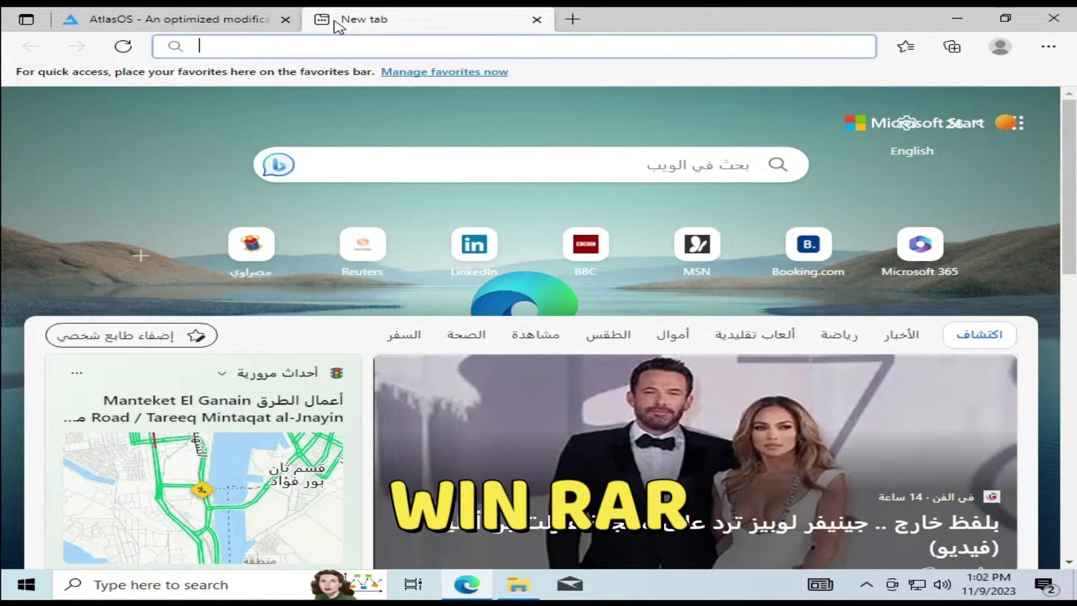
type("winrar")
key("Return")
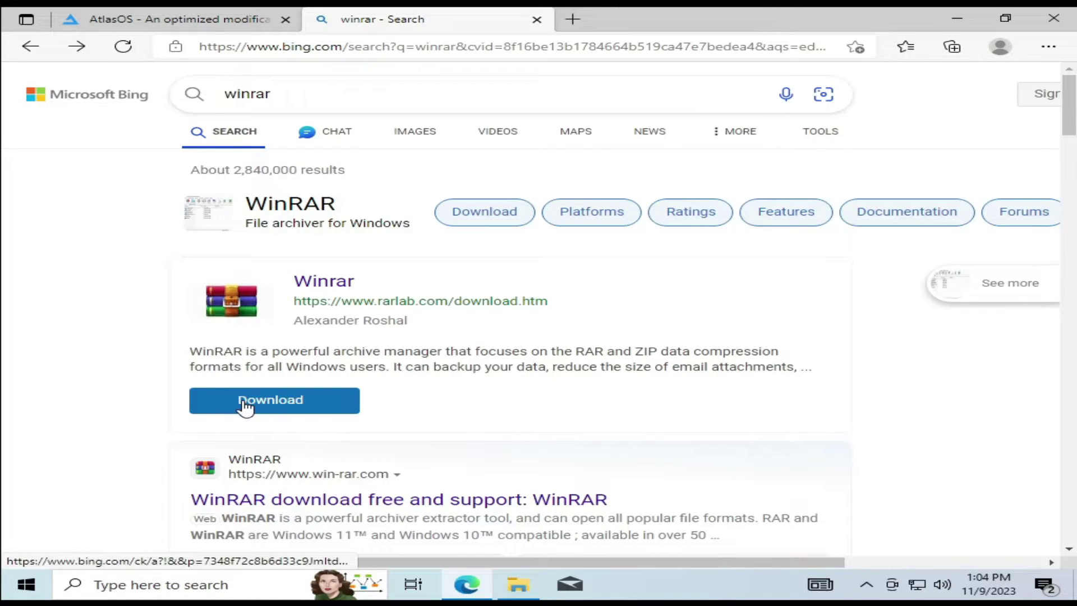
left_click(266, 407)
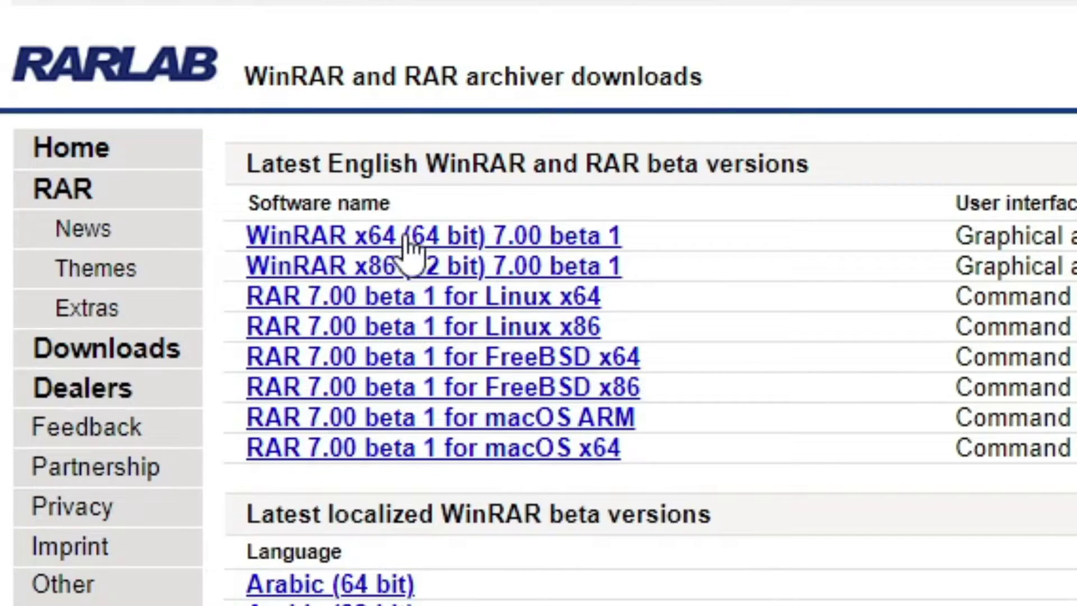
left_click(406, 239)
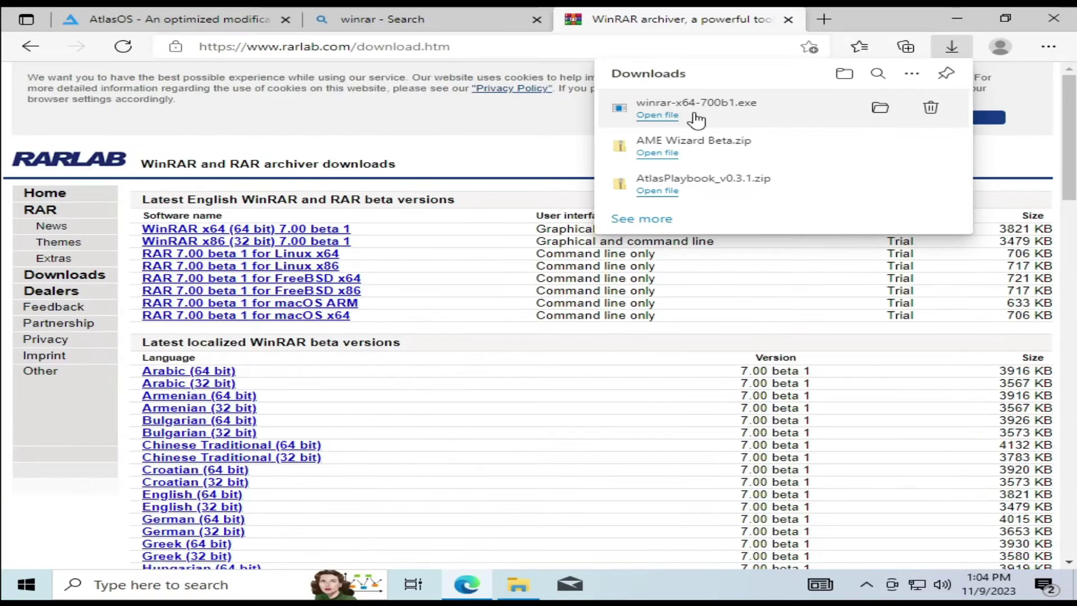
Run the downloaded winrar-x64-700b1.exe and install WinRAR with the default file associations and shell integration.
left_click(665, 118)
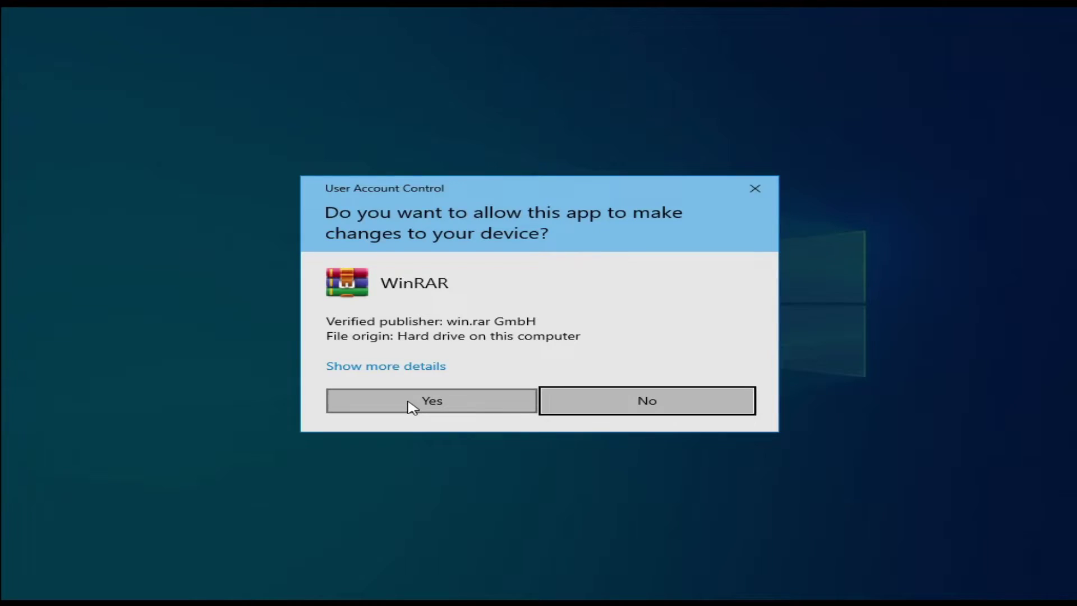
left_click(413, 403)
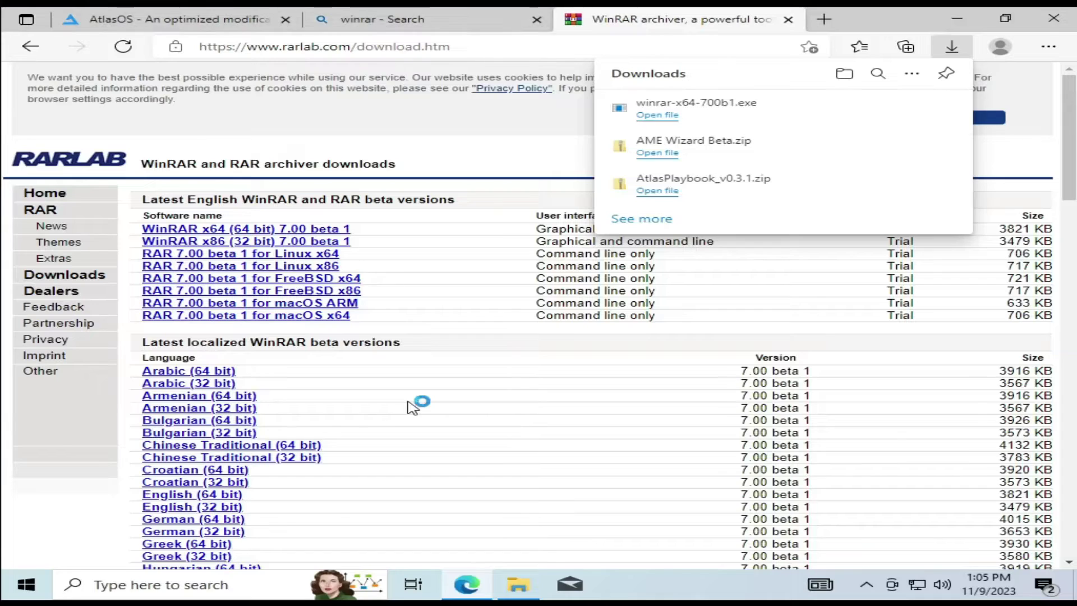
left_click(467, 455)
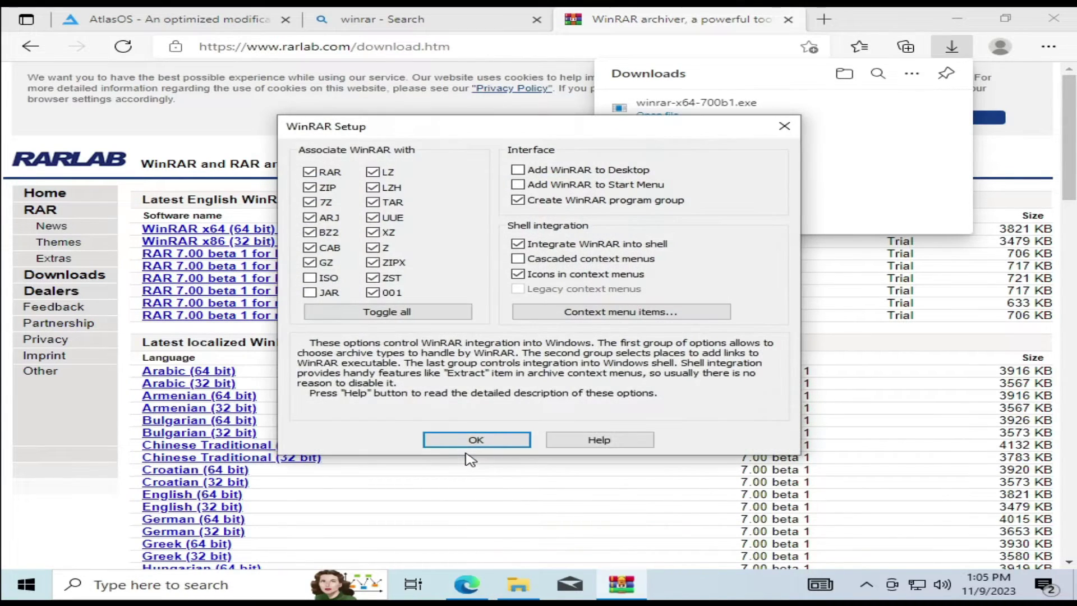
left_click(483, 440)
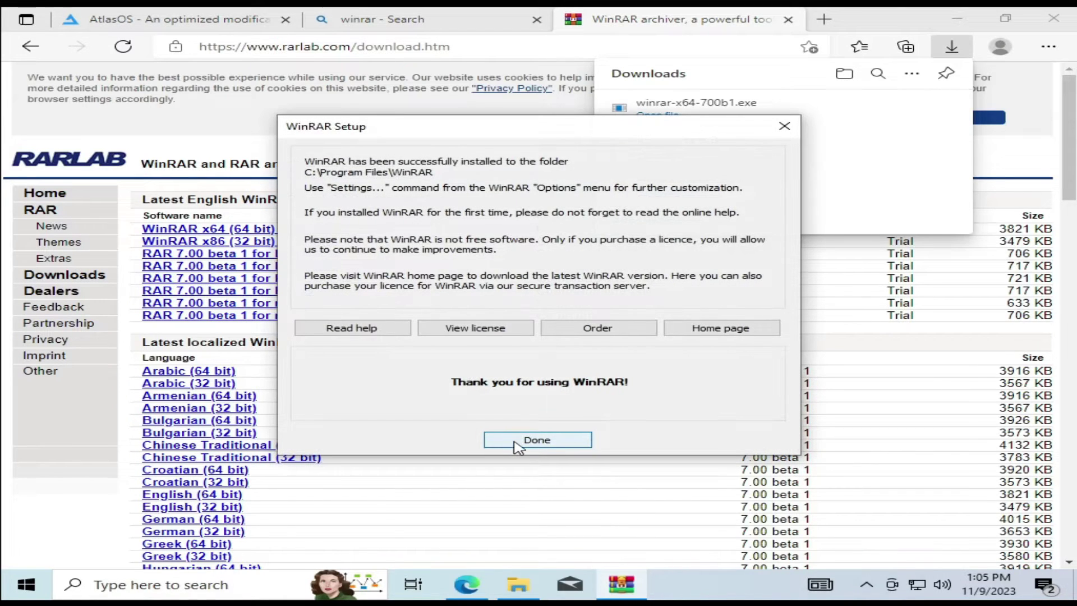
left_click(517, 447)
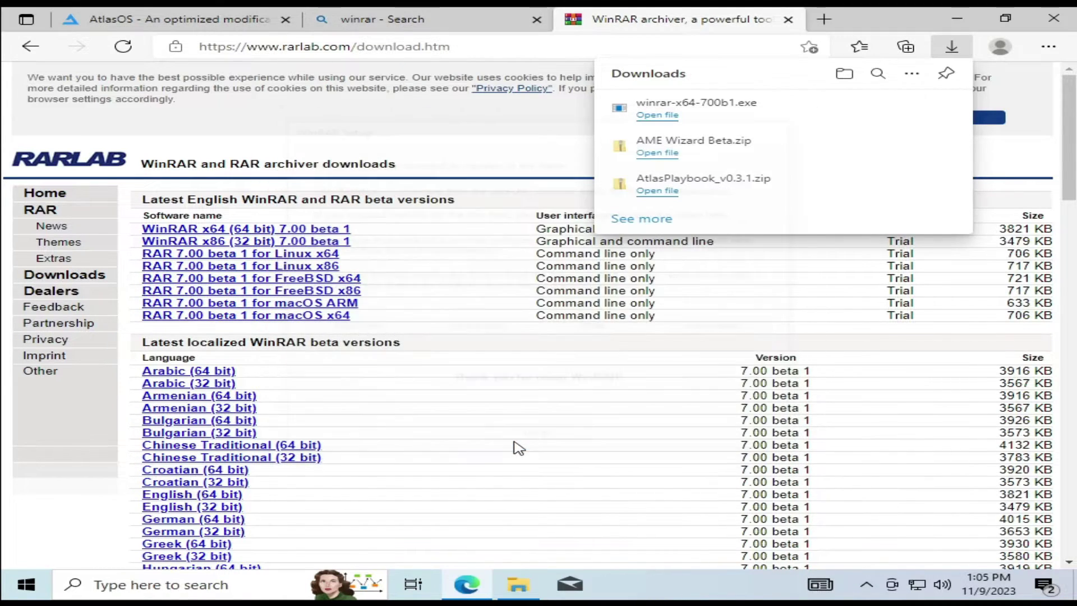
Delete the winrar-x64-700b1 installer from the Downloads folder.
left_click(517, 589)
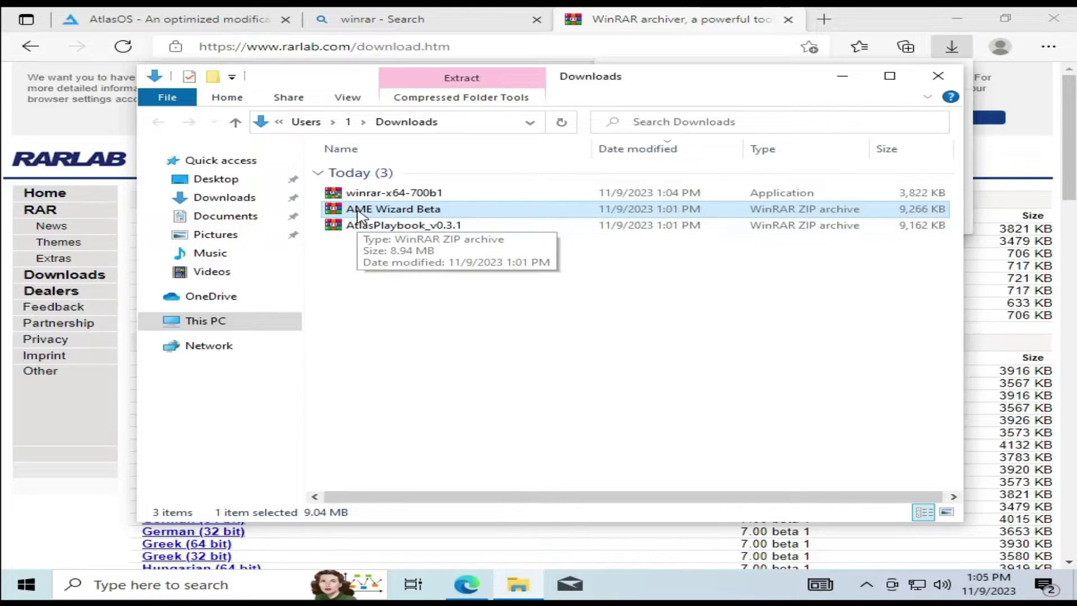
key("Up")
key("Delete")
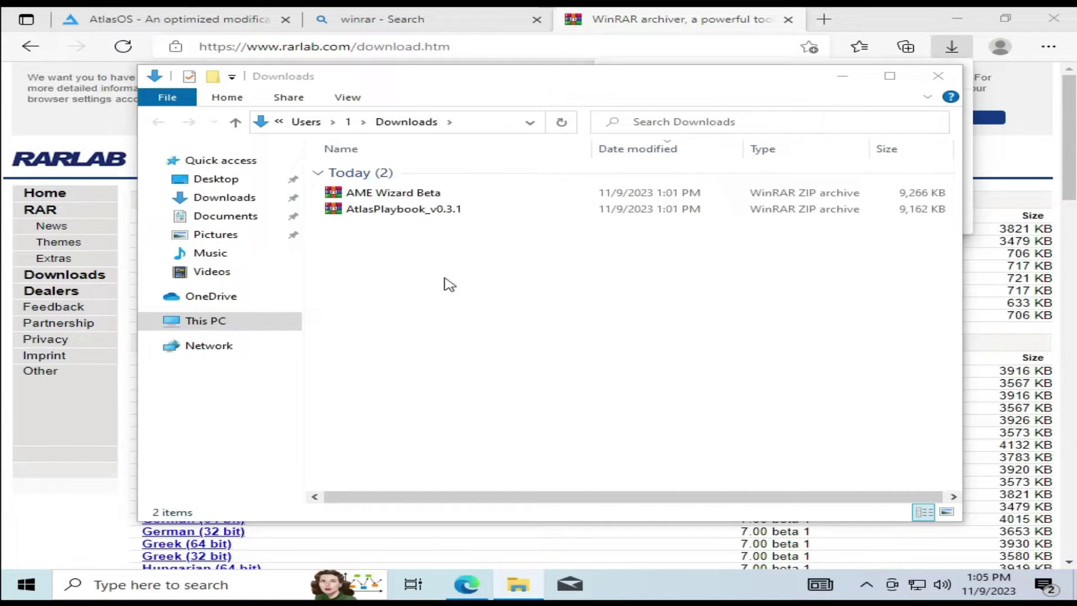
Cut the AME Wizard Beta and AtlasPlaybook_v0.3.1 archives from the Downloads folder.
left_click_drag(481, 316, 308, 161)
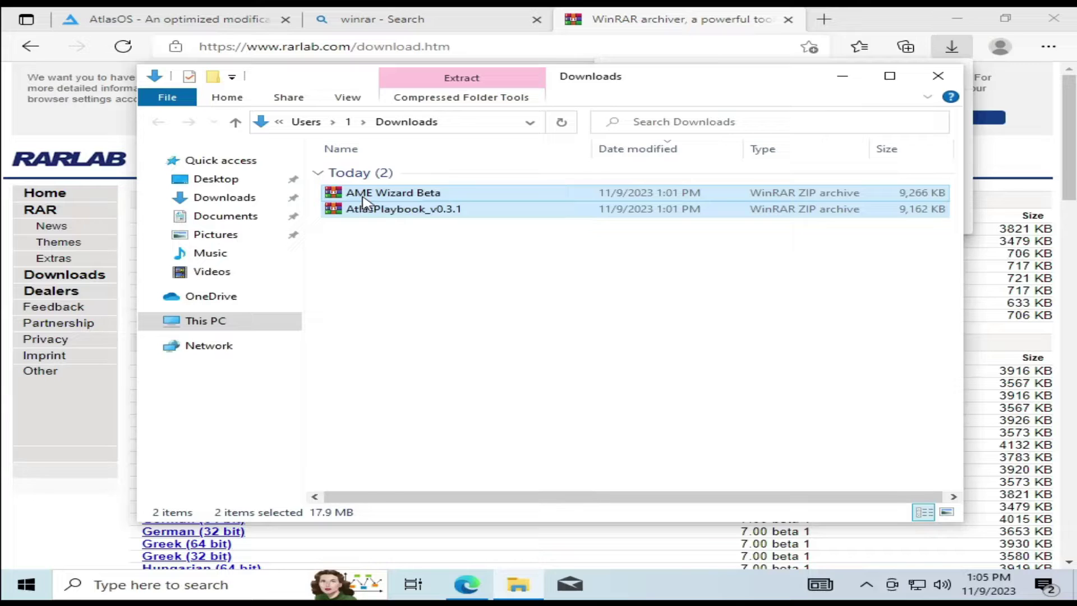
right_click(363, 202)
left_click(446, 446)
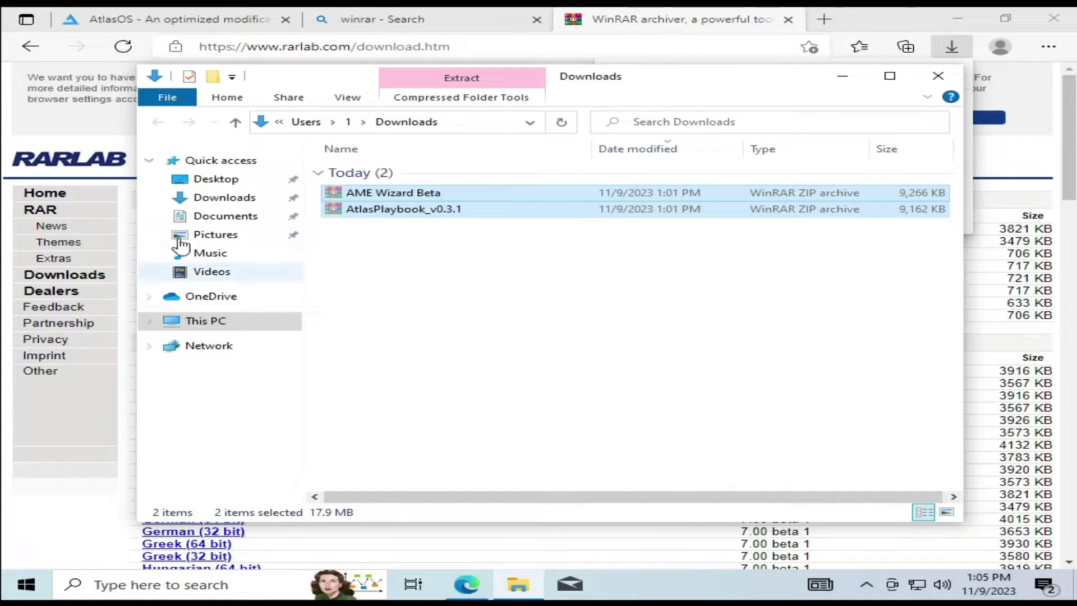
Clear the open windows off the desktop and create a new desktop folder named Atlas.
left_click(213, 178)
left_click(203, 216)
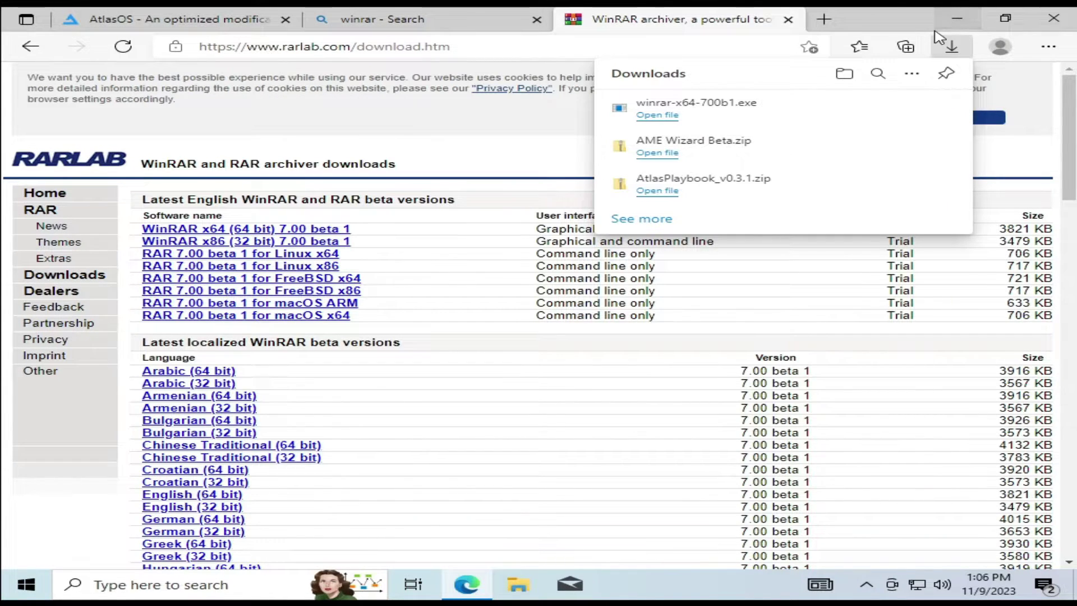
left_click(946, 25)
left_click(955, 19)
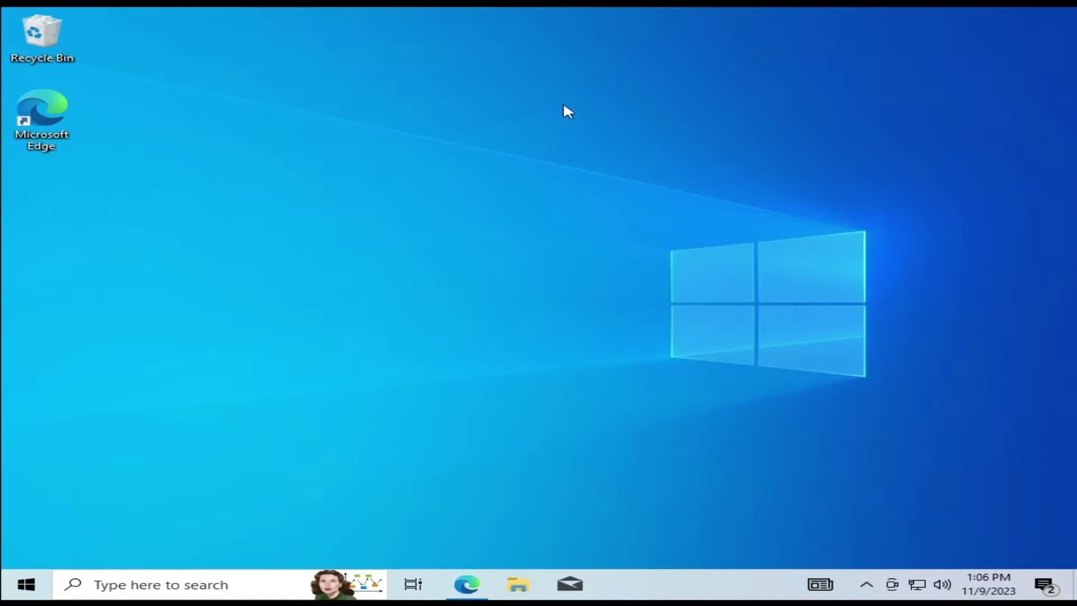
right_click(242, 204)
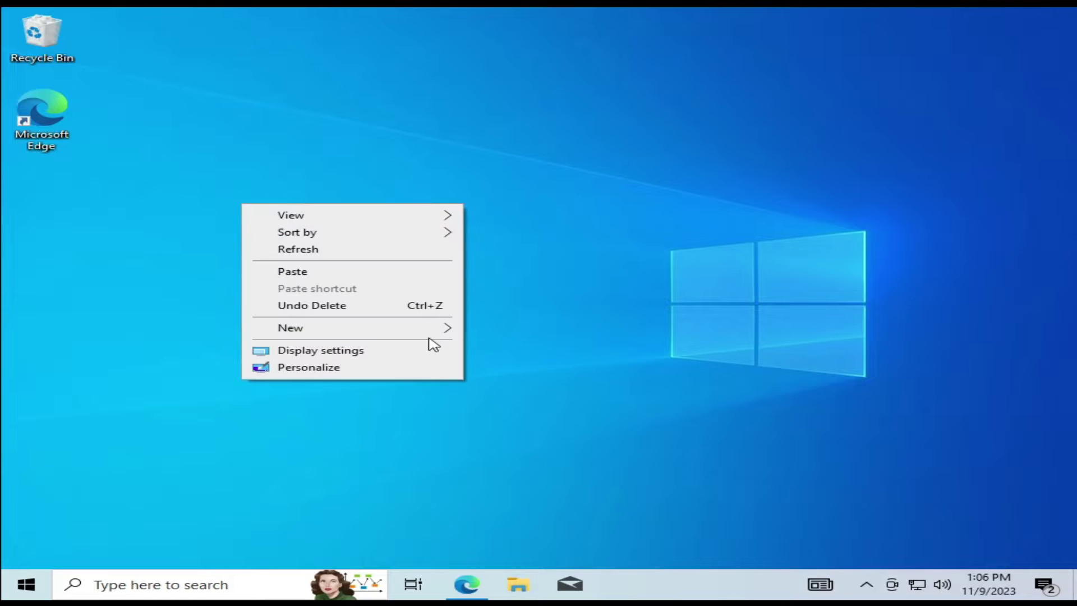
mouse_move(411, 333)
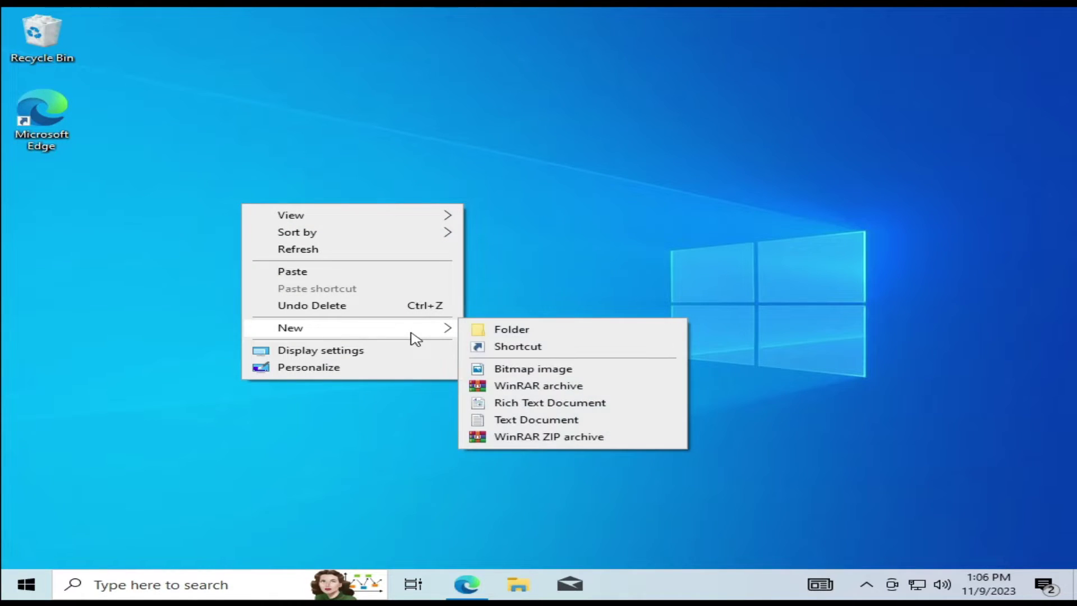
left_click(512, 331)
type("At")
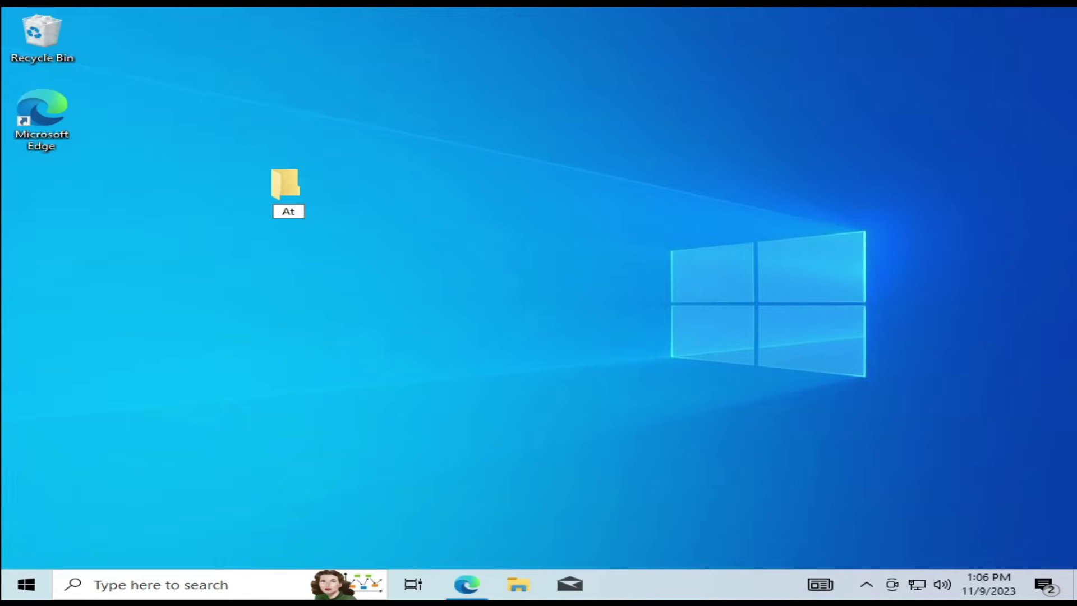
key("Return")
key("Return")
Open the new Atlas desktop folder and paste the cut AME Wizard Beta and AtlasPlaybook_v0.3.1 archives into it.
right_click(453, 269)
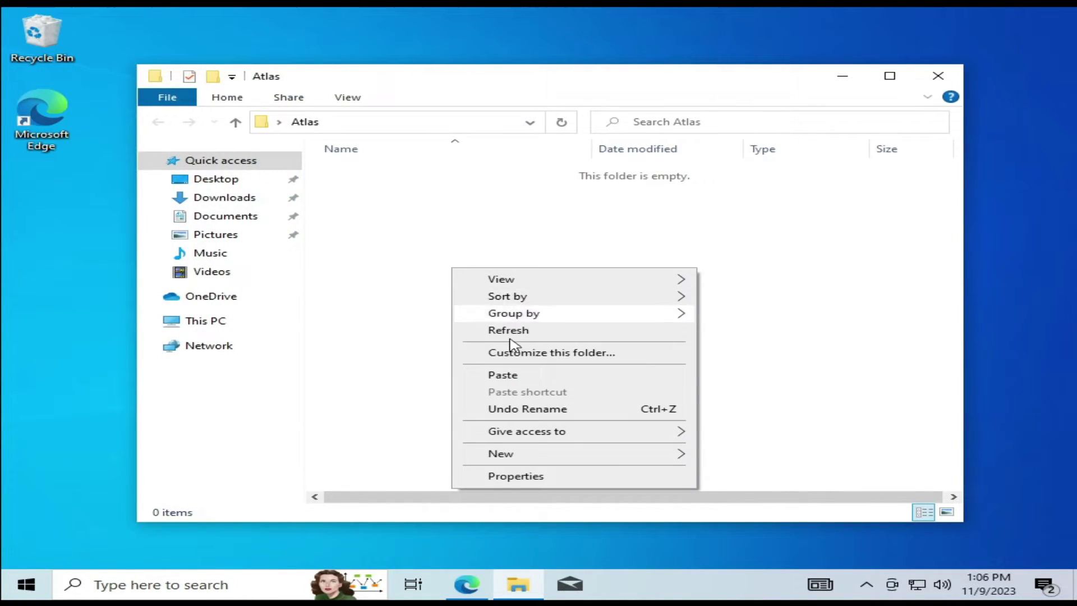
left_click(512, 376)
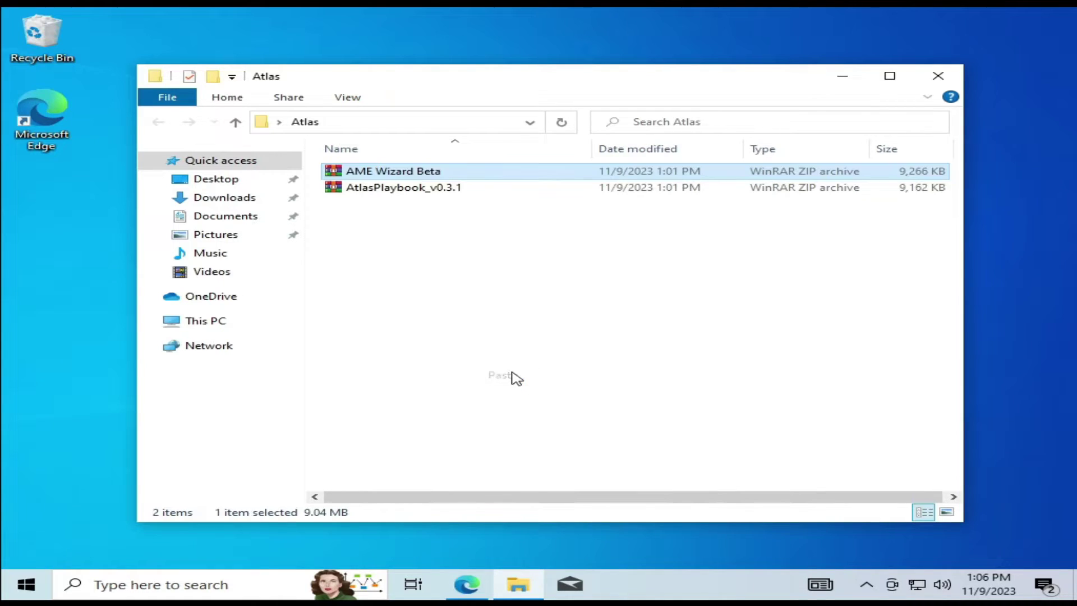
Extract both the AME Wizard Beta and AtlasPlaybook_v0.3.1 archives directly into the Atlas folder.
left_click(497, 345)
left_click_drag(481, 329, 314, 129)
right_click(370, 188)
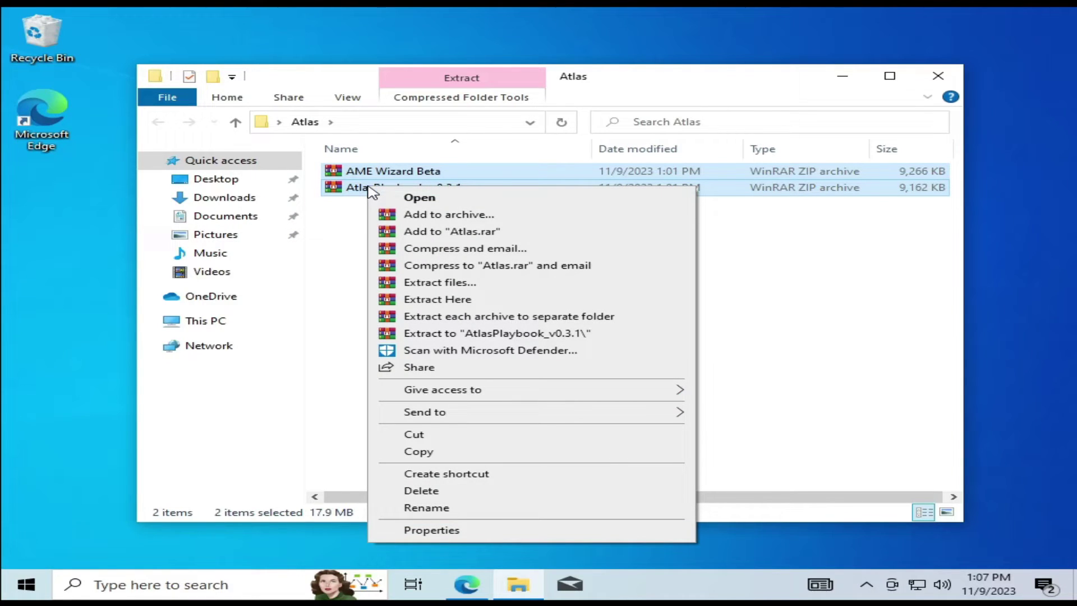
left_click(470, 305)
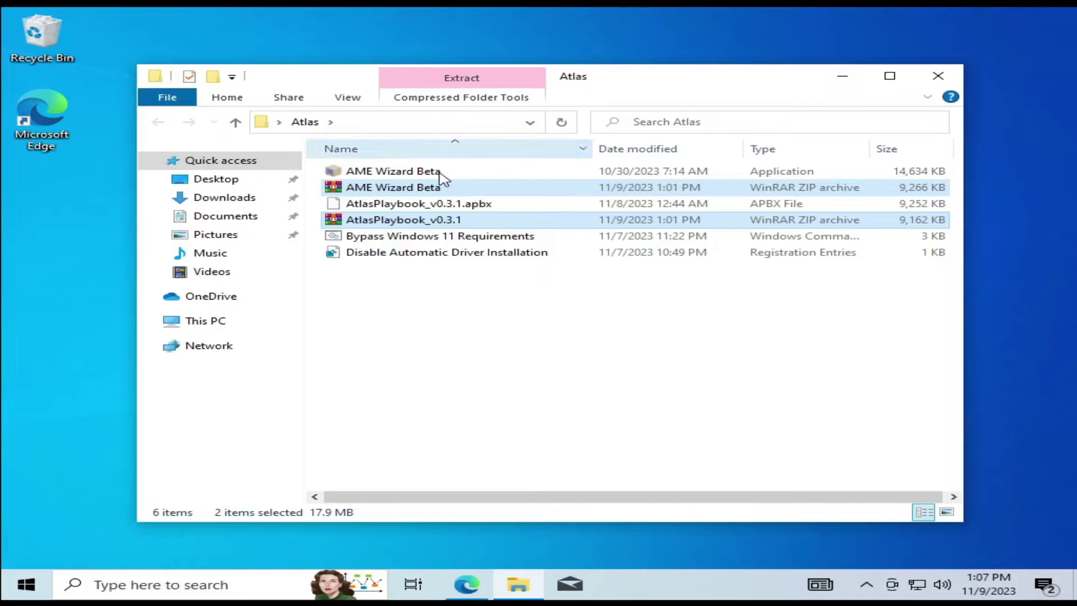
left_click(466, 316)
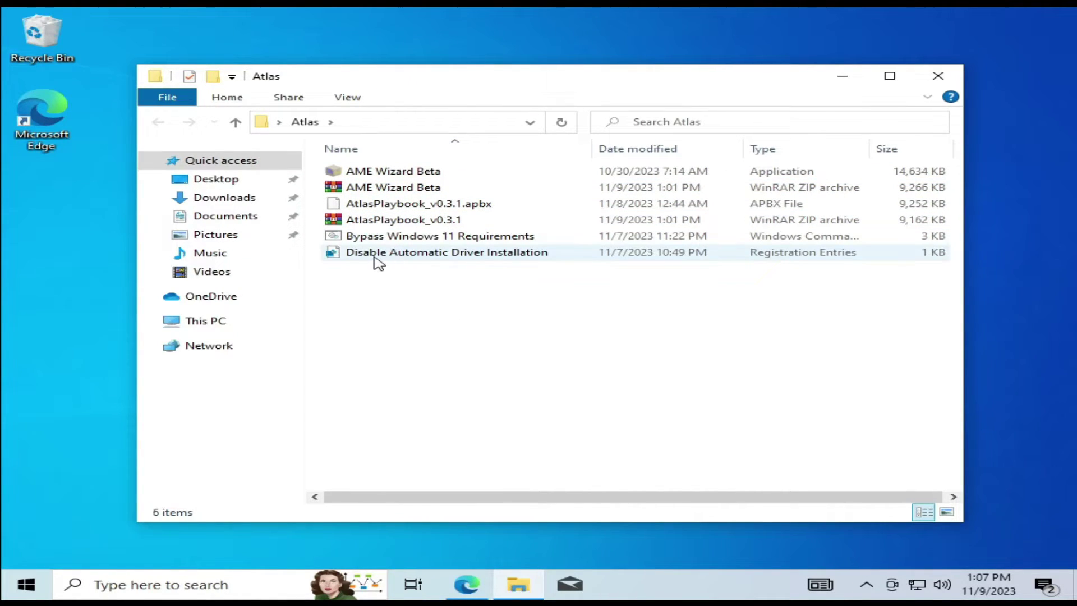
Merge the Disable Automatic Driver Installation file into the registry, approving the elevation request and the registry confirmation.
left_click(427, 254)
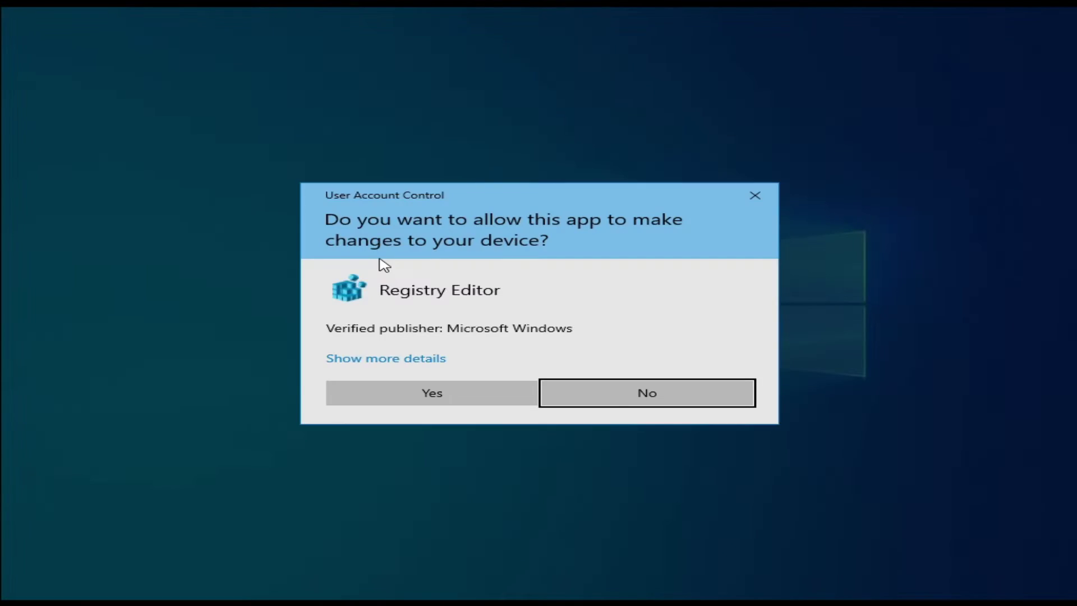
left_click(422, 393)
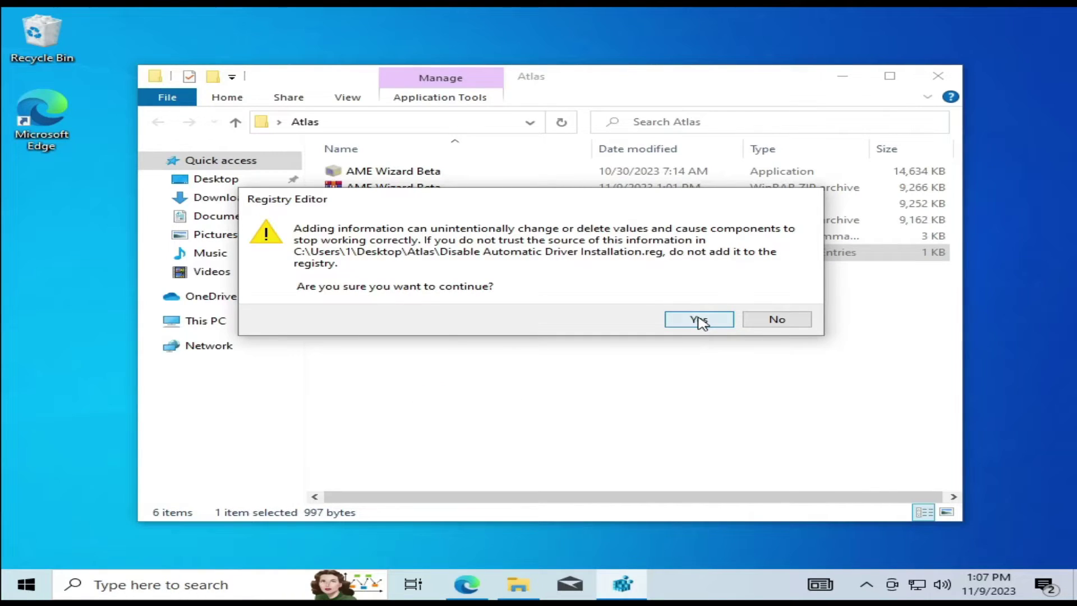
left_click(700, 320)
left_click(777, 297)
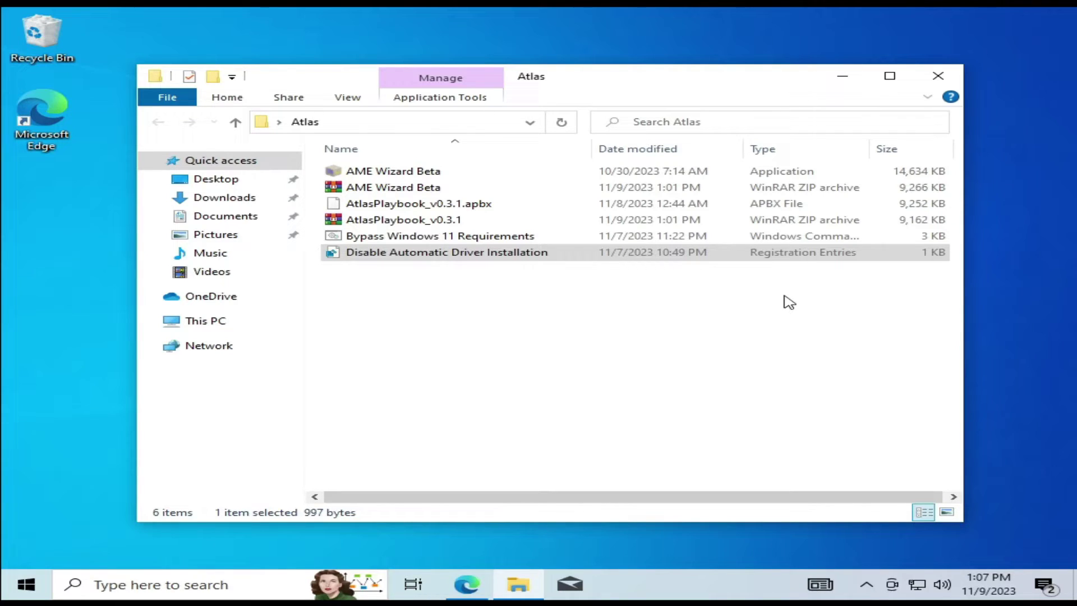
Launch the extracted AME Wizard Beta application, running it despite the SmartScreen block and granting it administrator permission.
double_click(383, 177)
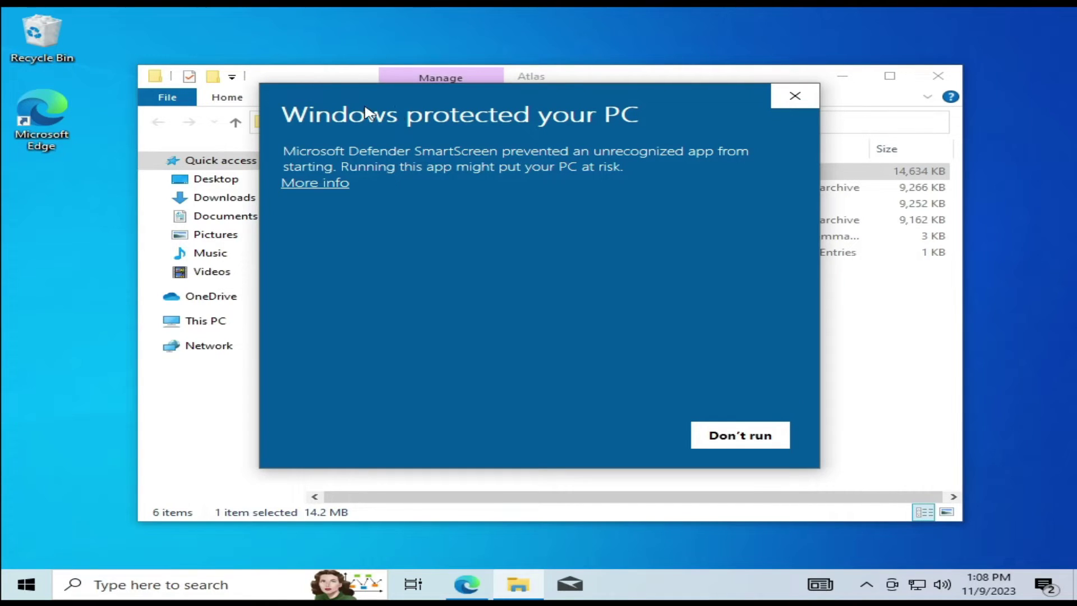
left_click(308, 184)
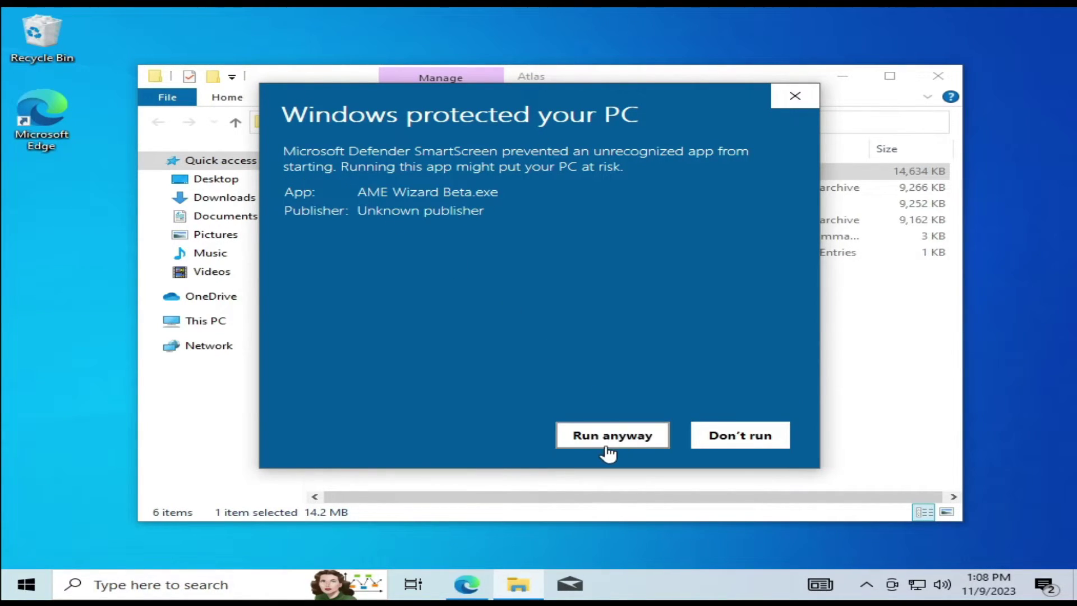
left_click(633, 447)
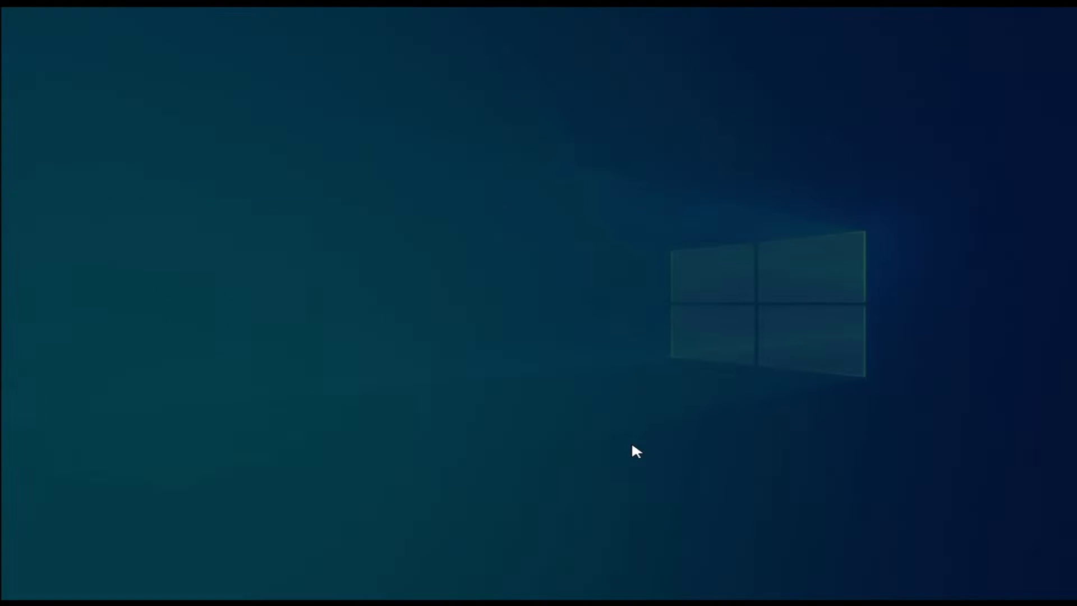
left_click(432, 404)
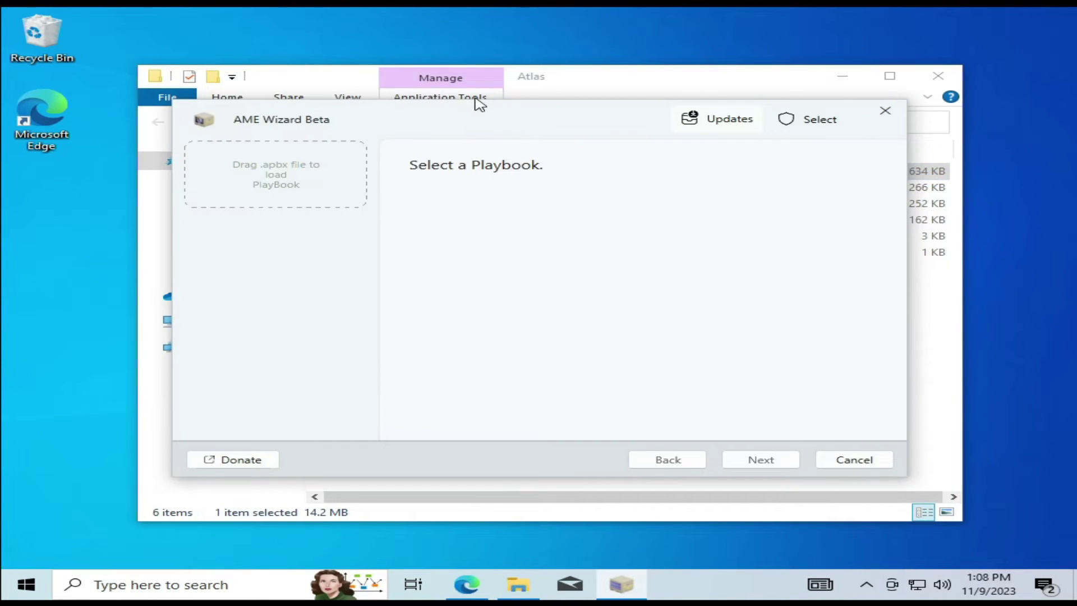
Arrange AME Wizard beside the Atlas folder window and try to load AtlasPlaybook_v0.3.1.apbx straight from the folder.
left_click_drag(453, 124, 799, 201)
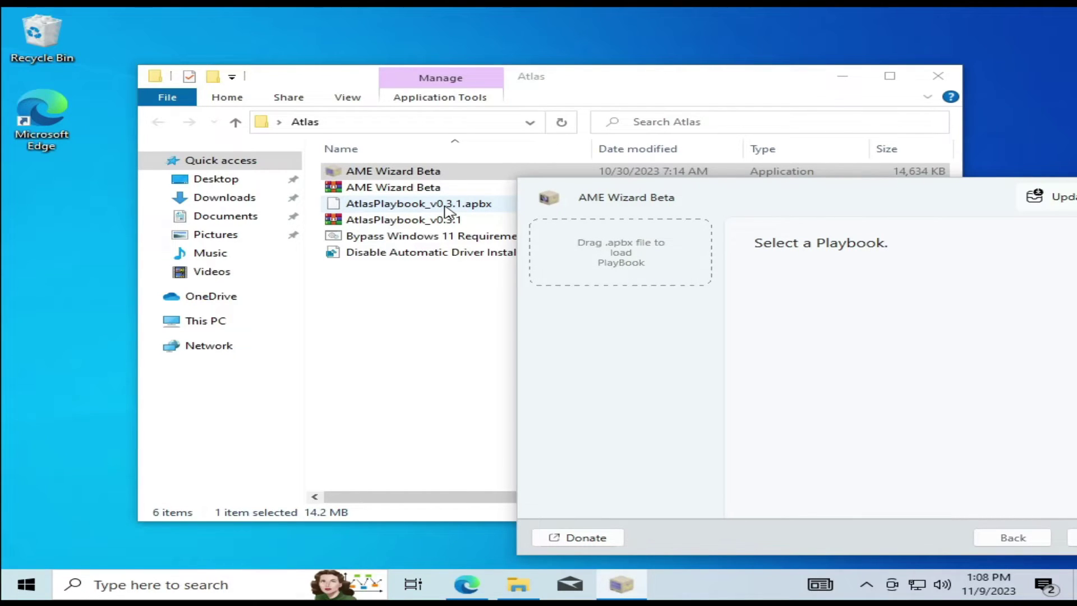
left_click(375, 203)
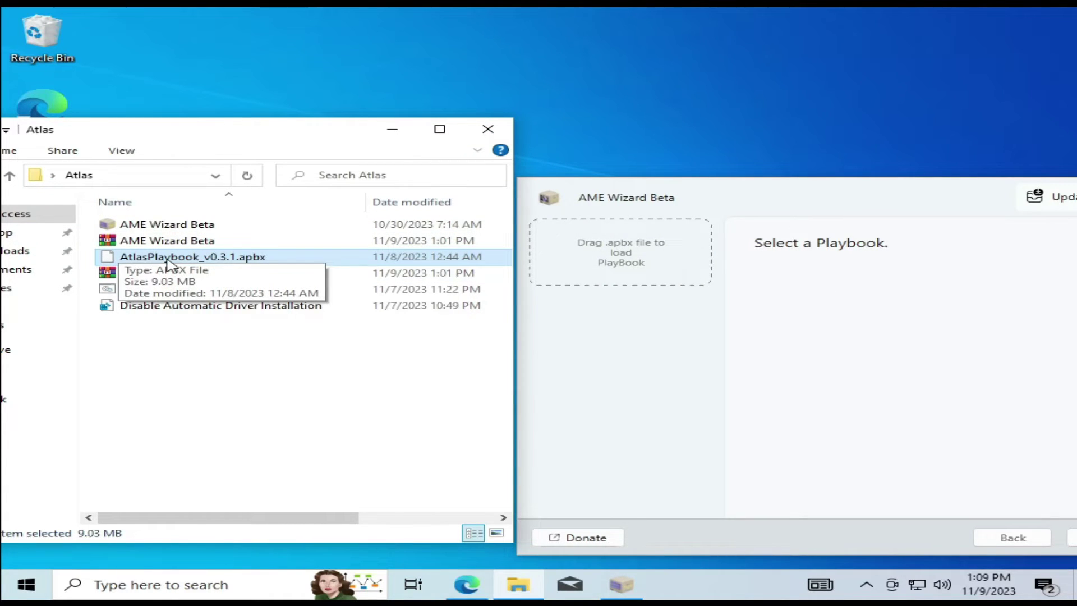
mouse_move(216, 264)
left_mouse_down()
mouse_move(630, 255)
mouse_move(638, 264)
mouse_move(435, 263)
left_mouse_up()
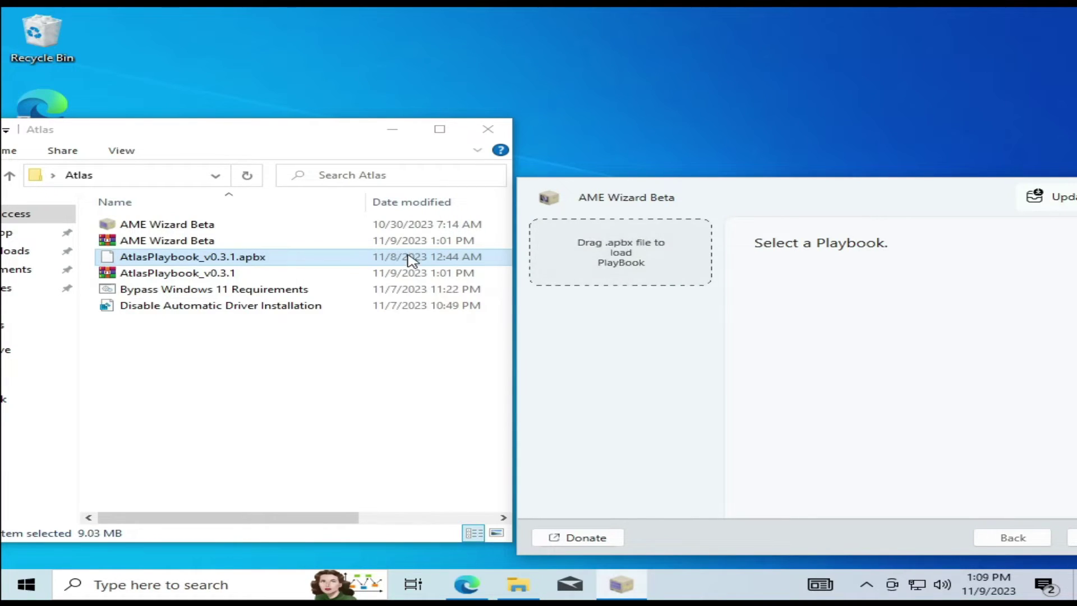
Browse to the Atlas folder on the Desktop from AME Wizard and load AtlasPlaybook_v0.3.1.apbx as the playbook.
left_click(613, 249)
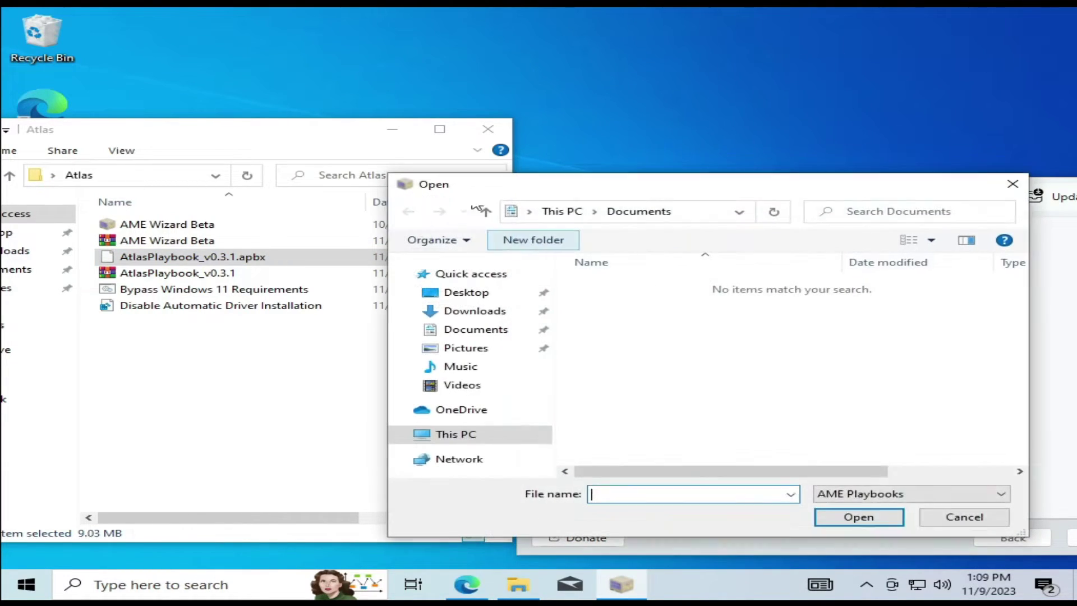
left_click(458, 296)
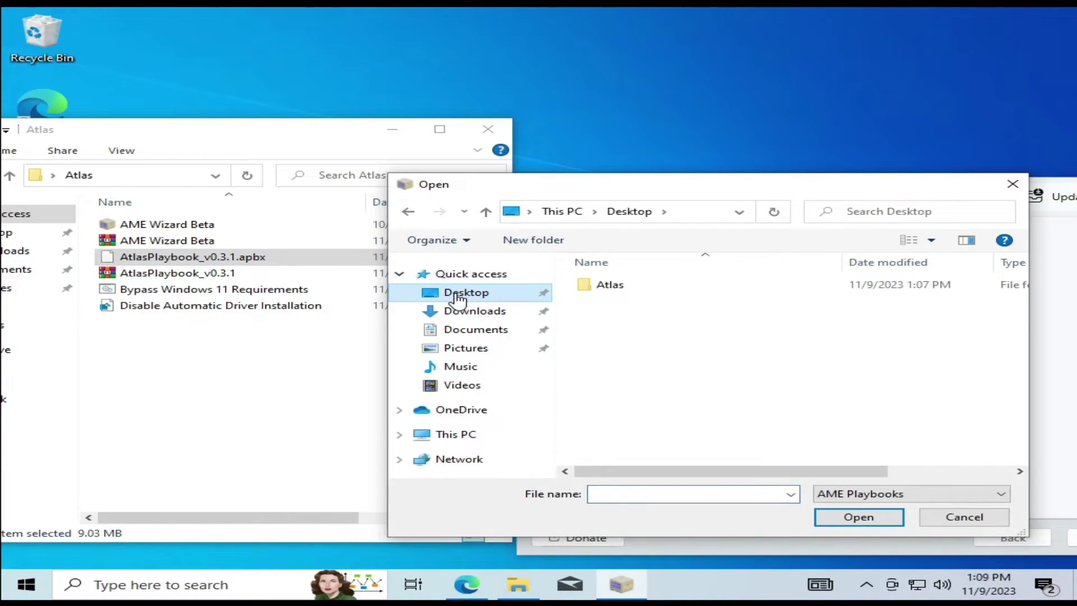
double_click(605, 286)
left_click(608, 291)
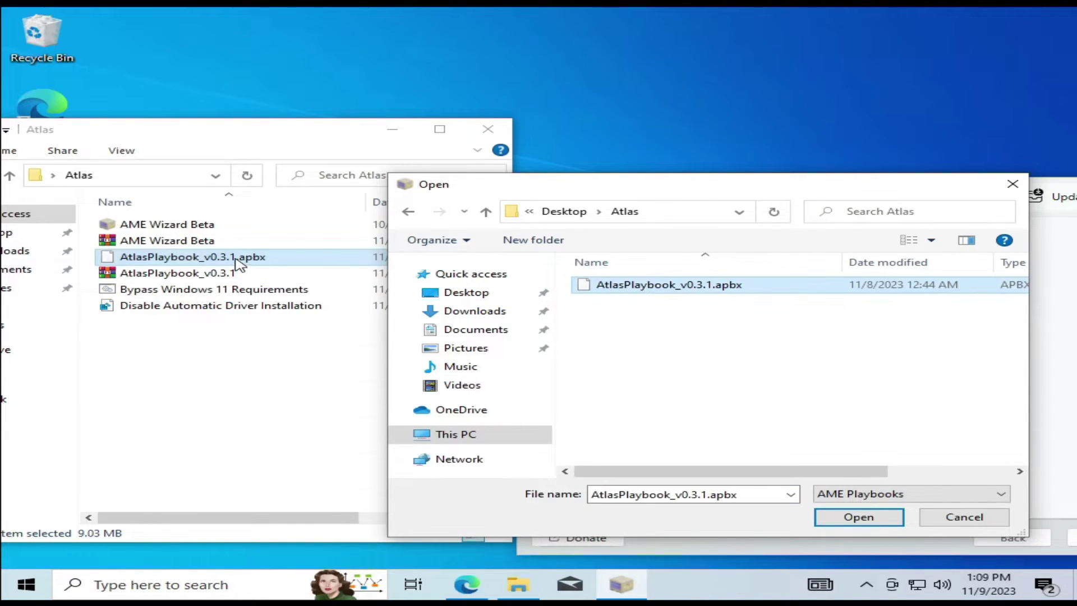
left_click(835, 515)
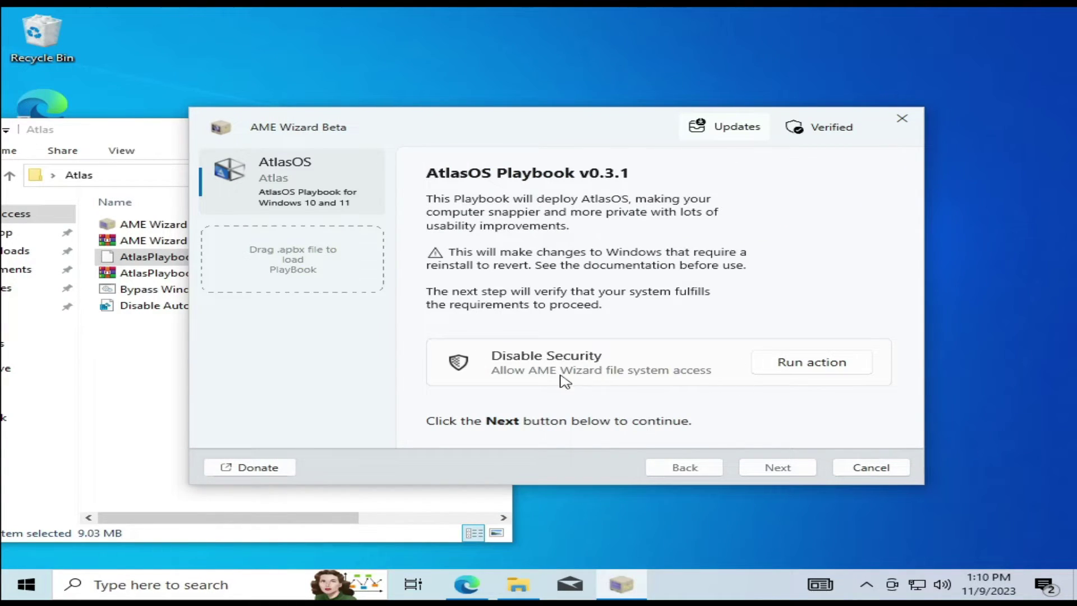
Run the playbook's Disable Security action and open the Windows Security protection settings at Tamper Protection.
left_click(809, 369)
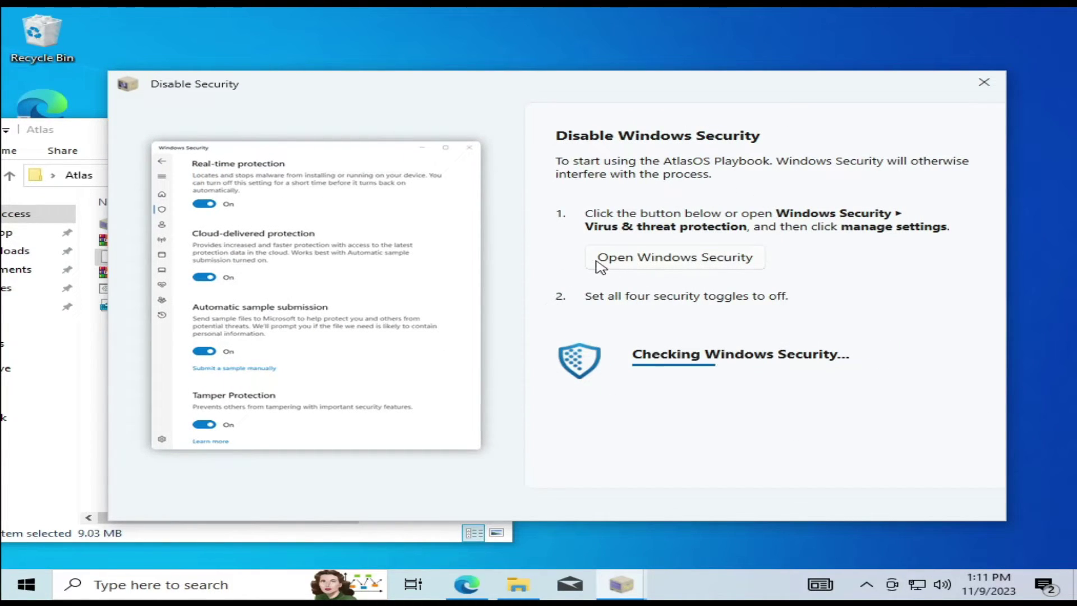
left_click(689, 263)
scroll(543, 260, "down", 10)
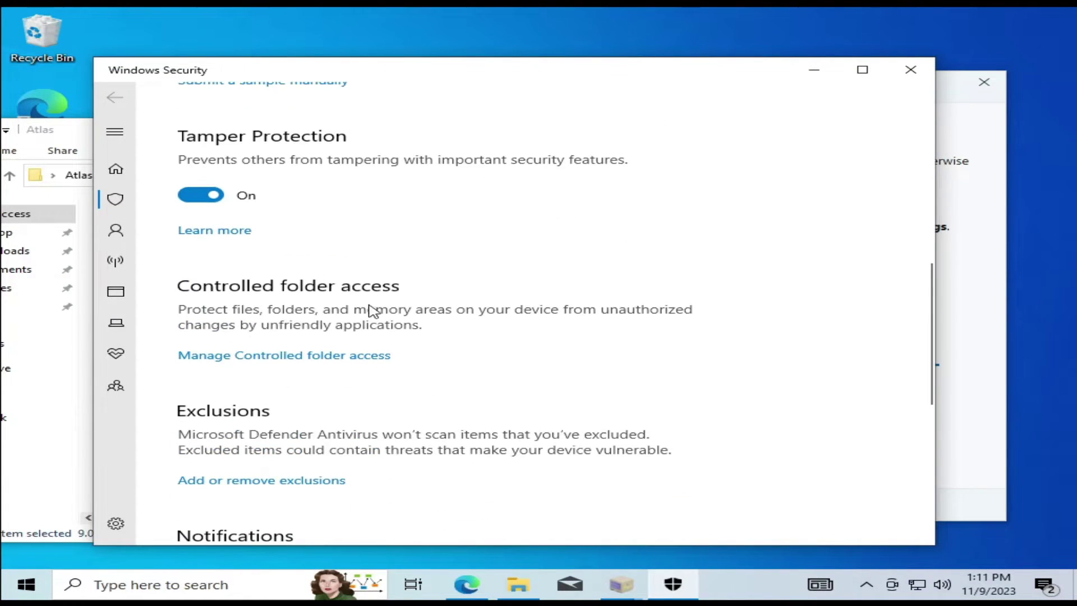
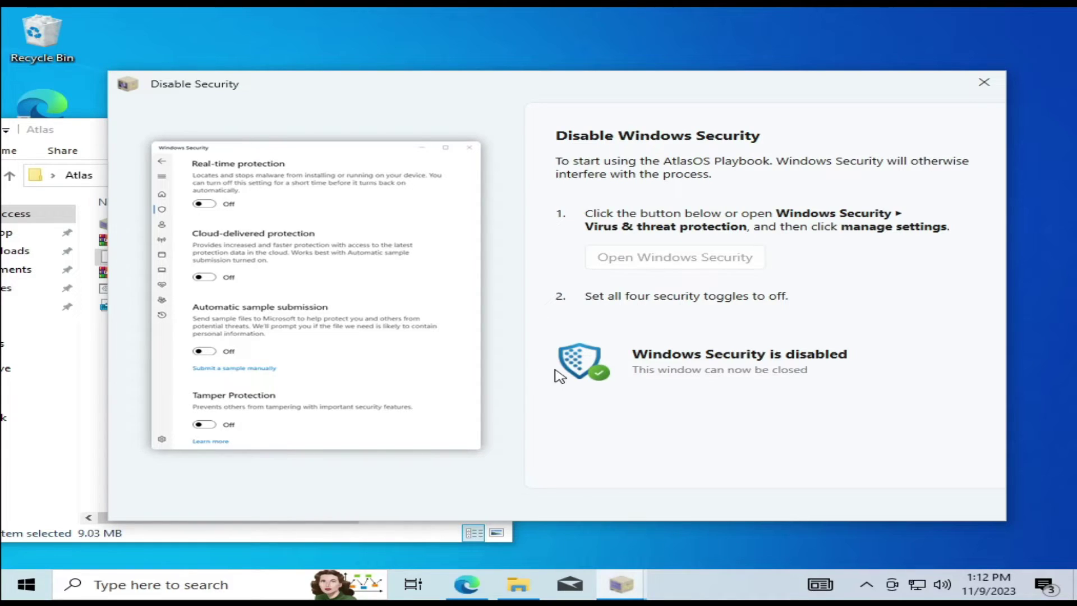
Close the Disable Security window and advance the AtlasOS playbook through its system requirements check.
left_click(986, 84)
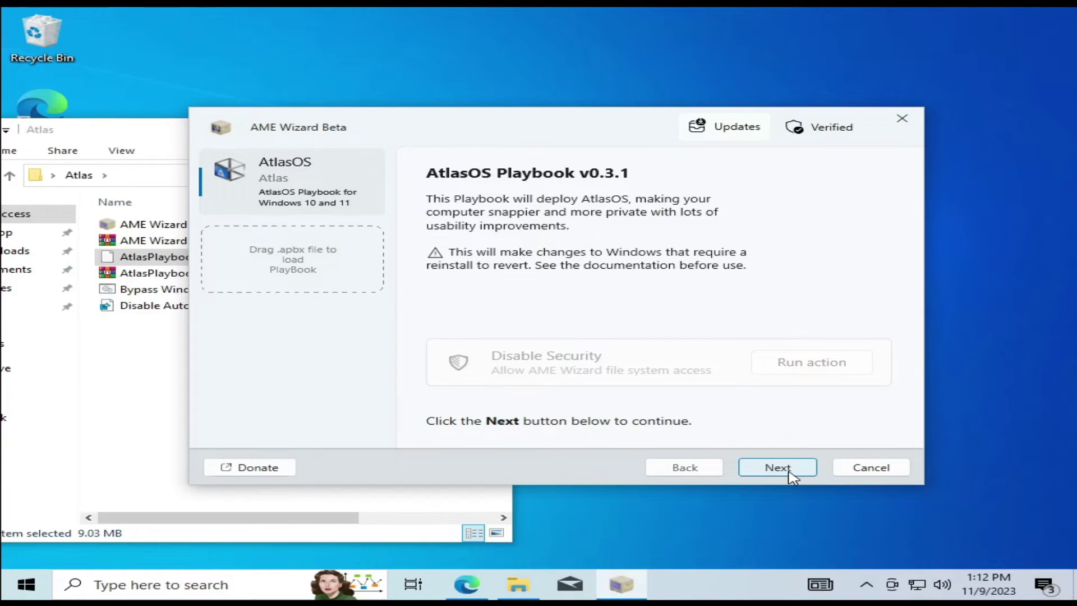
left_click(791, 475)
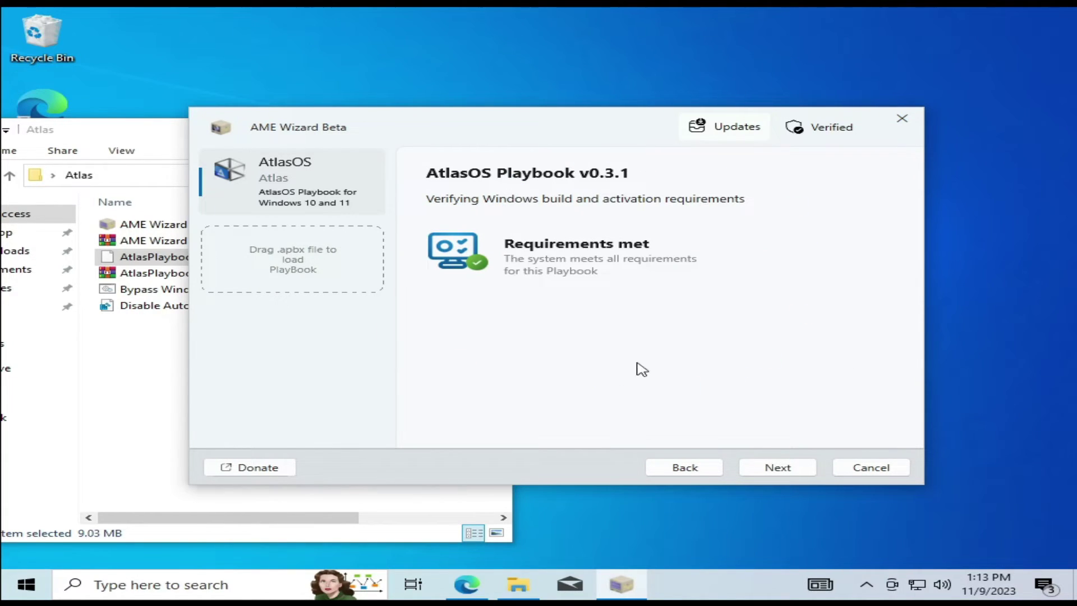
left_click(776, 469)
Go through the AME Wizard Core license text and agree to the license agreement.
scroll(575, 323, "down", 6)
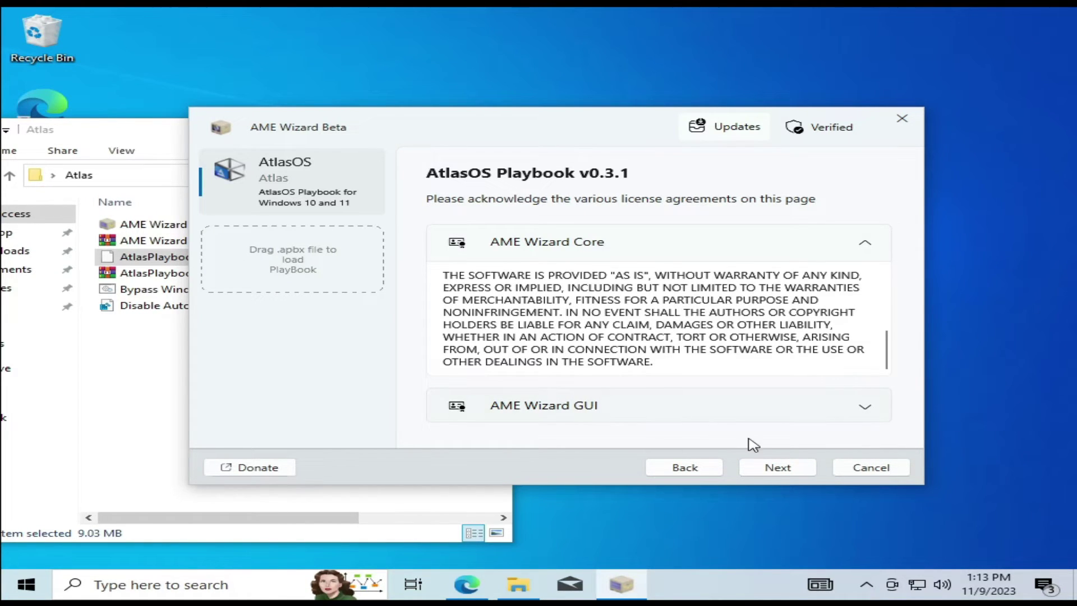
left_click(782, 470)
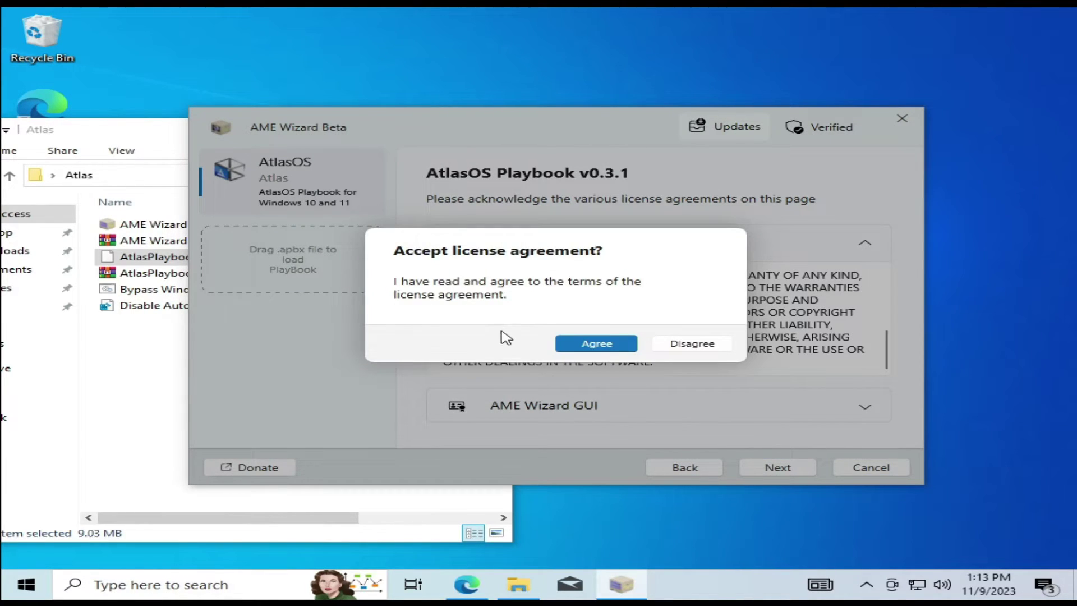
left_click(595, 342)
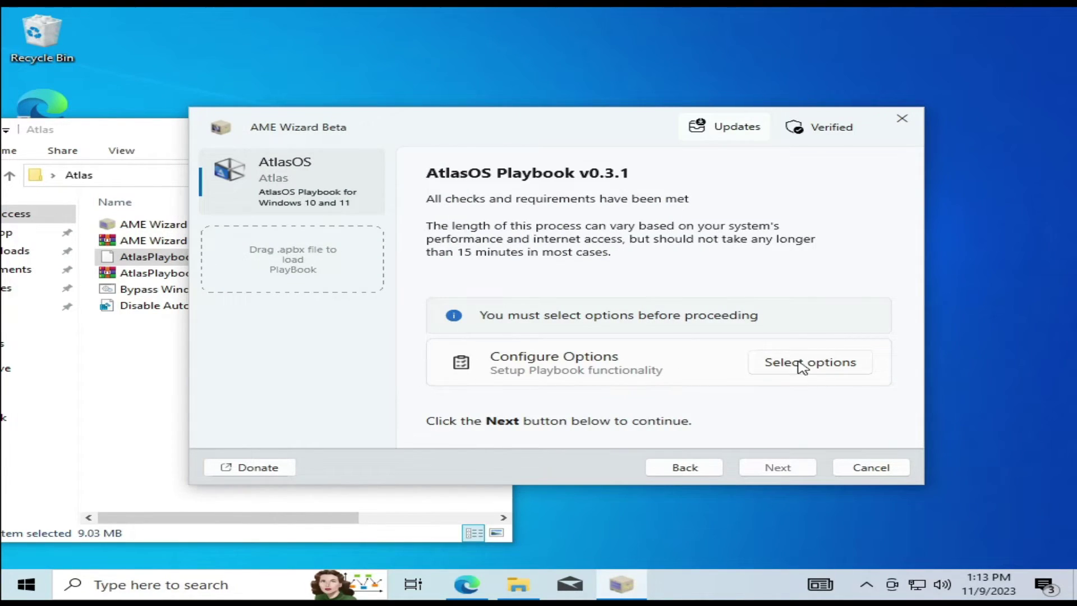
Configure the playbook options to disable Defender and disable all mitigations.
left_click(814, 368)
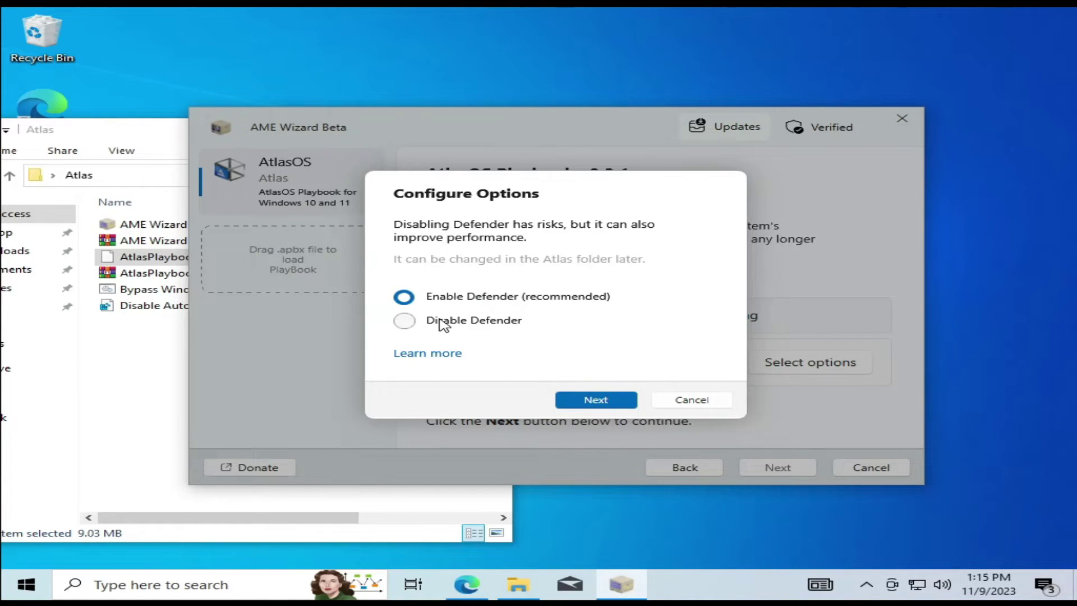
left_click(457, 328)
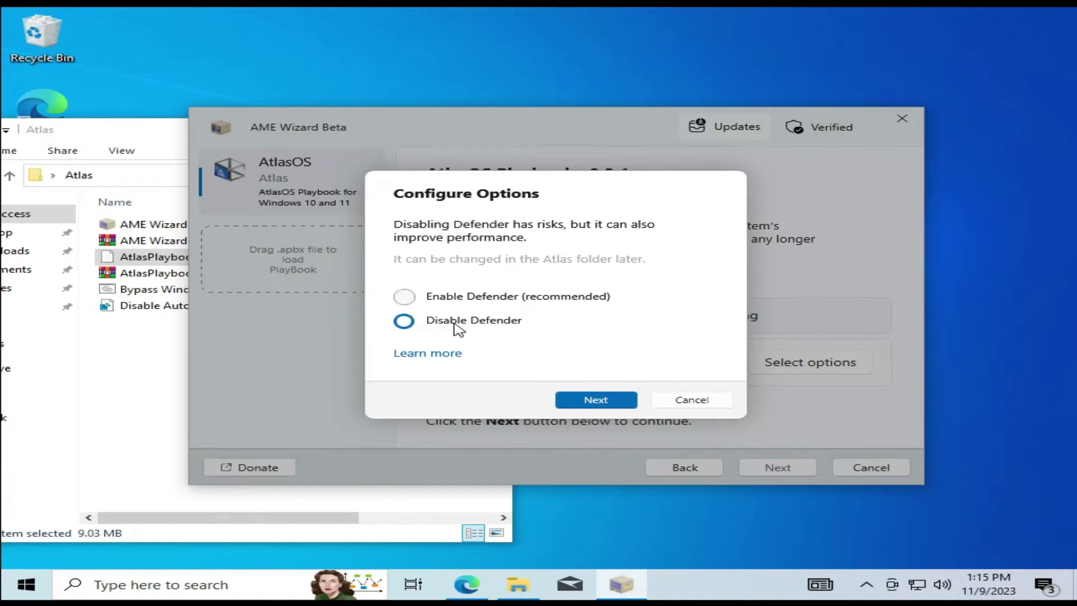
left_click(606, 405)
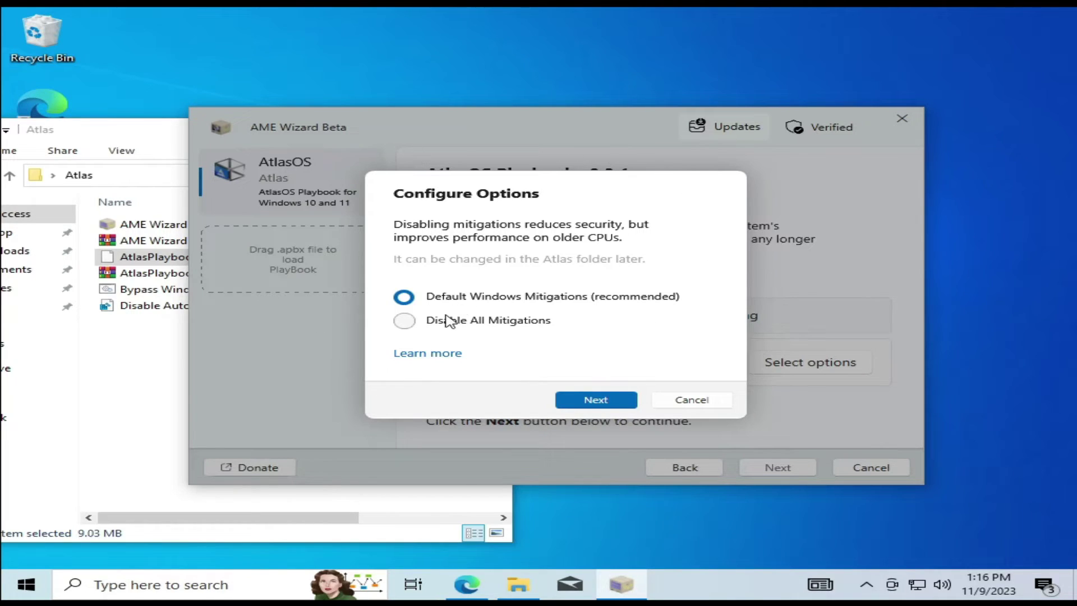
left_click(404, 322)
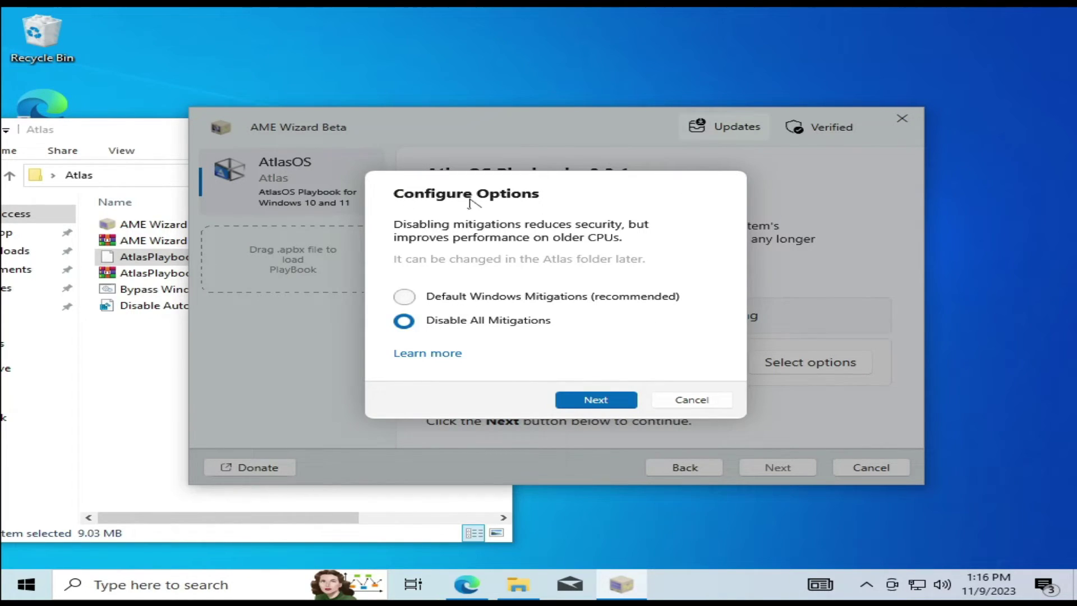
left_click(596, 402)
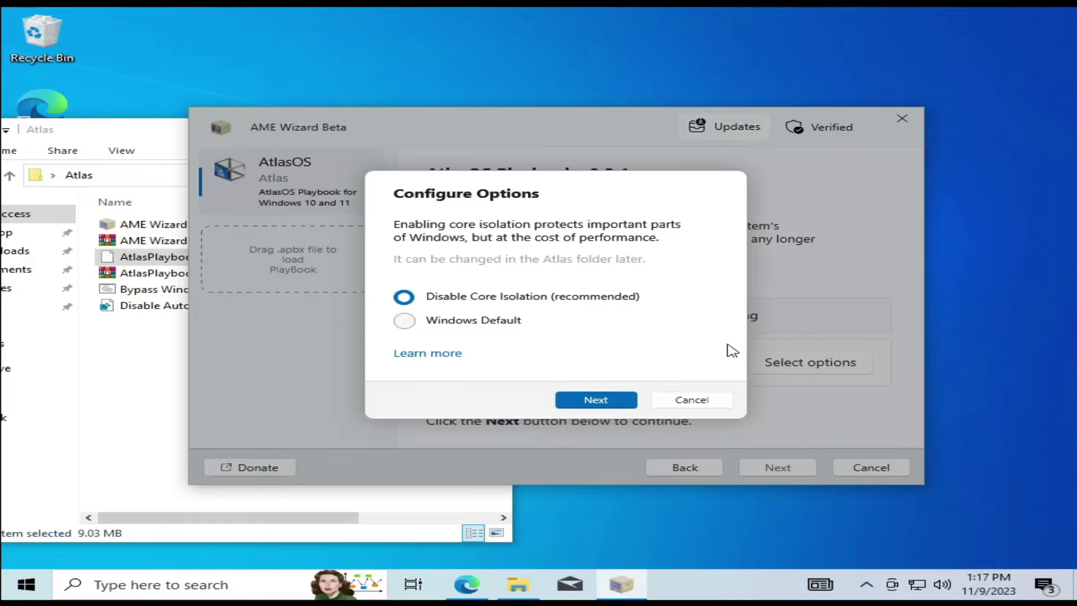
Keep Disable Core Isolation selected, turn off Remove Microsoft Edge while keeping Disable Bluetooth and Disable Power Saving, and start the AtlasOS installation.
left_click(588, 399)
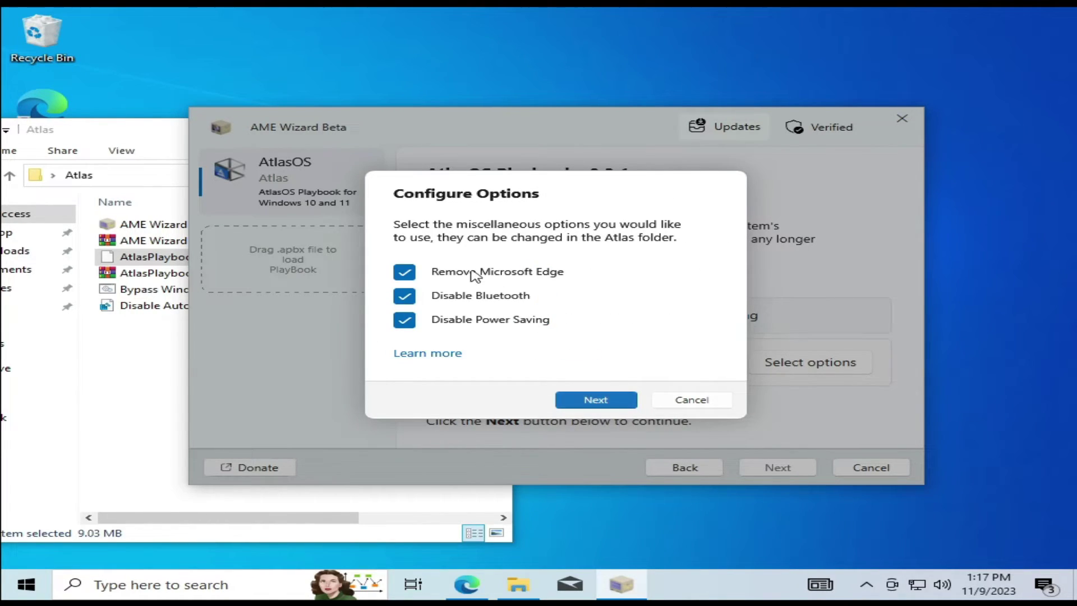
left_click(404, 272)
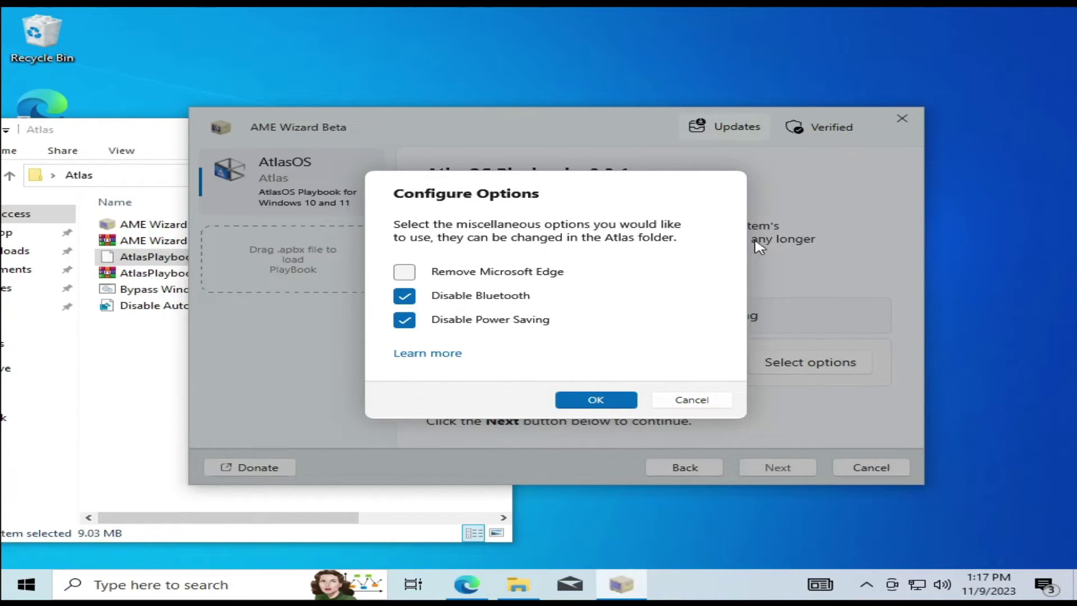
left_click(596, 400)
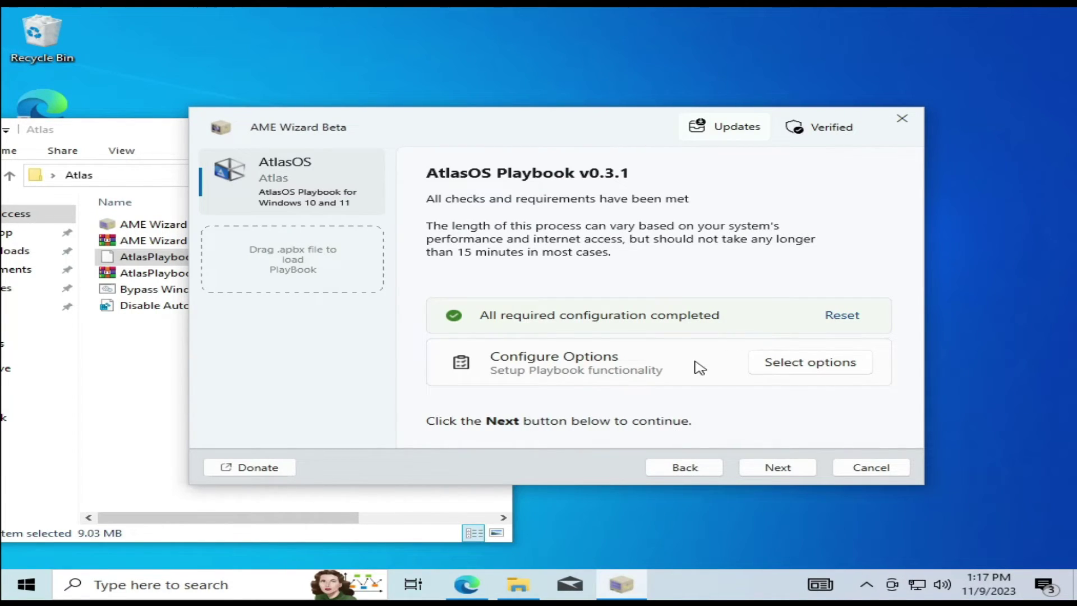
left_click(778, 469)
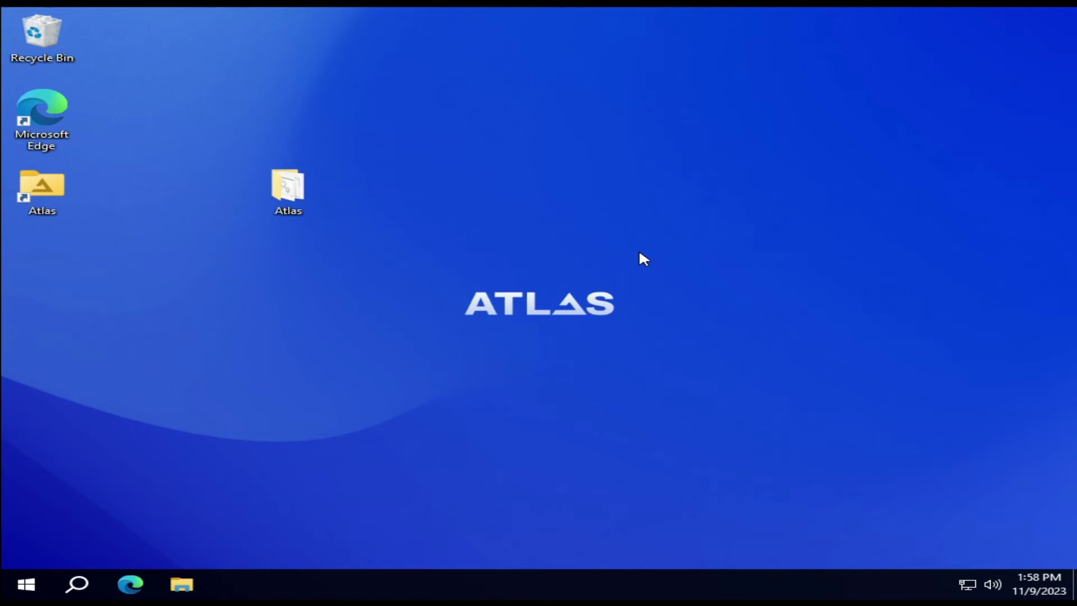
left_click_drag(639, 253, 204, 457)
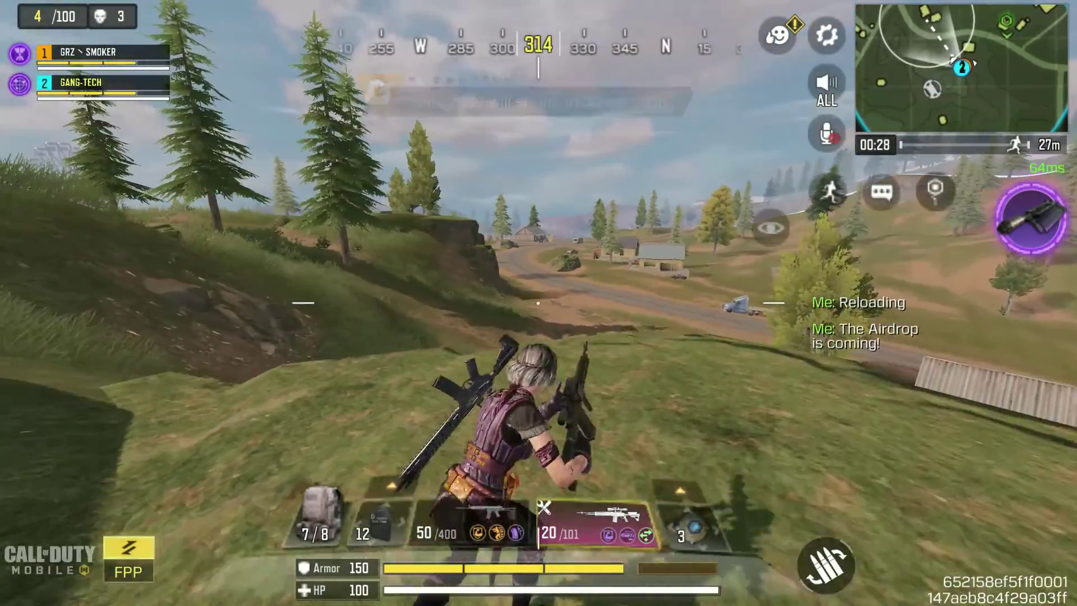
key("2")
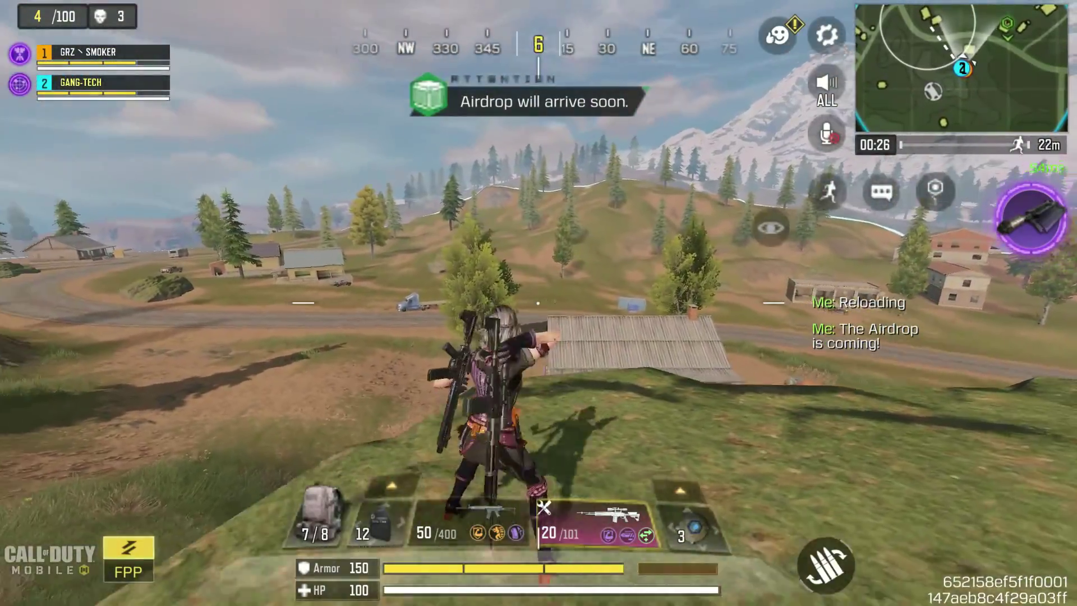
right_click(538, 303)
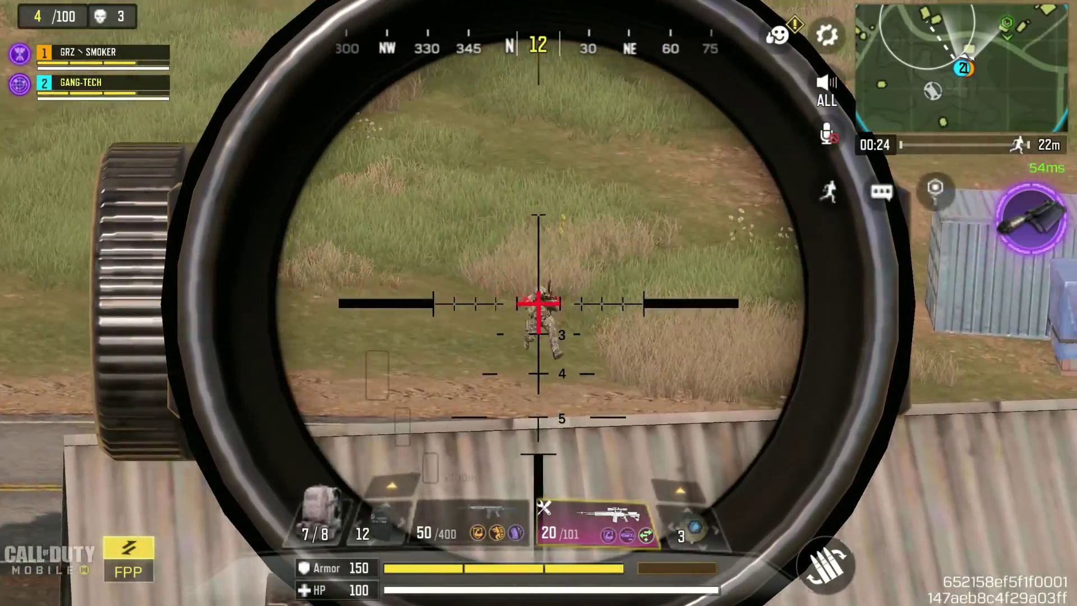
left_click(539, 303)
left_click(538, 303)
right_click(538, 303)
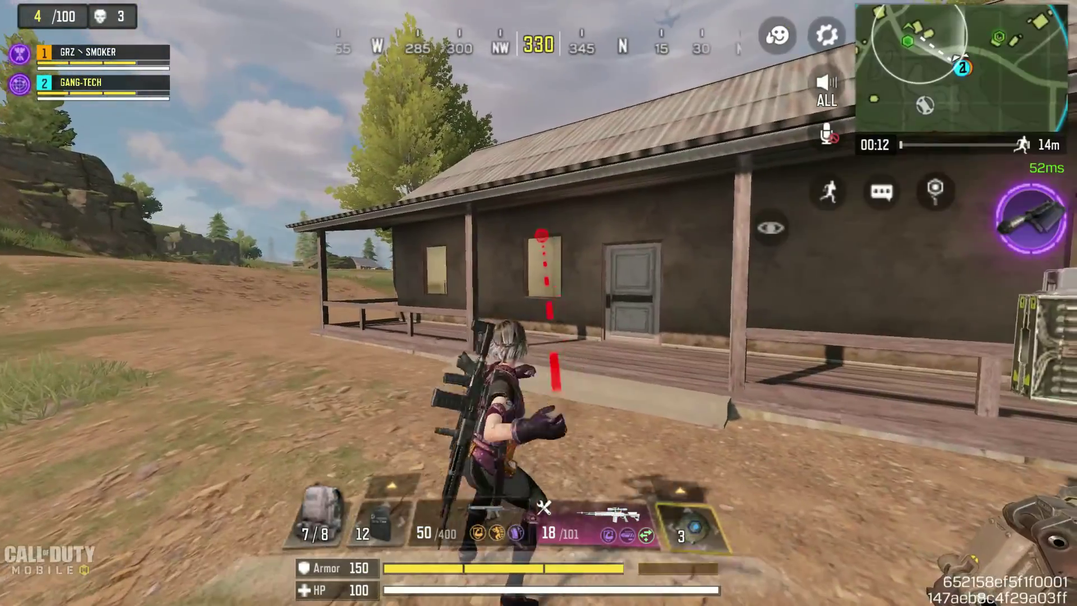
key("w")
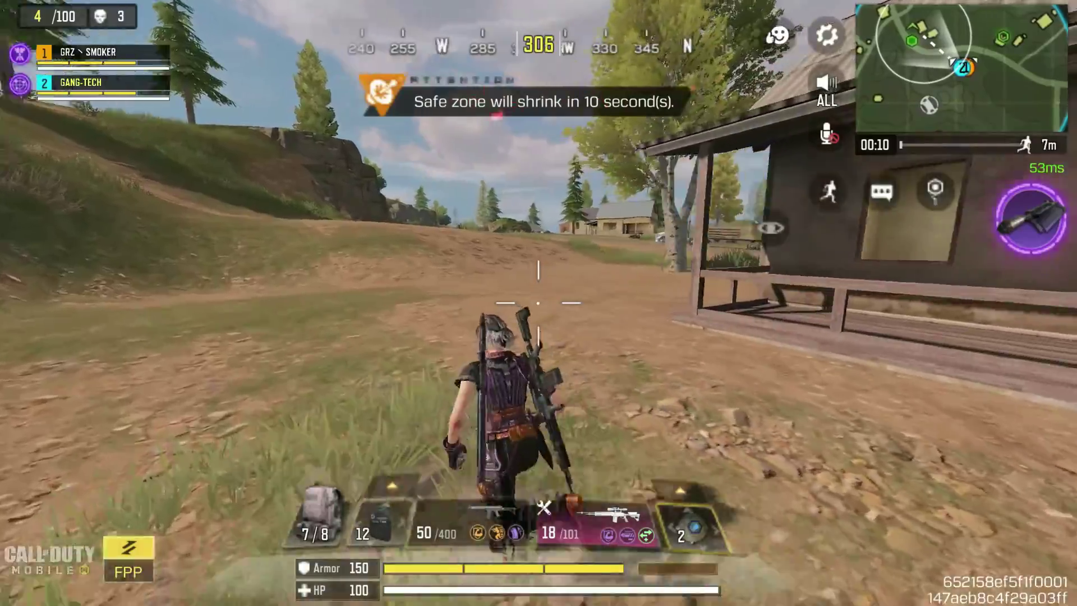
key("w")
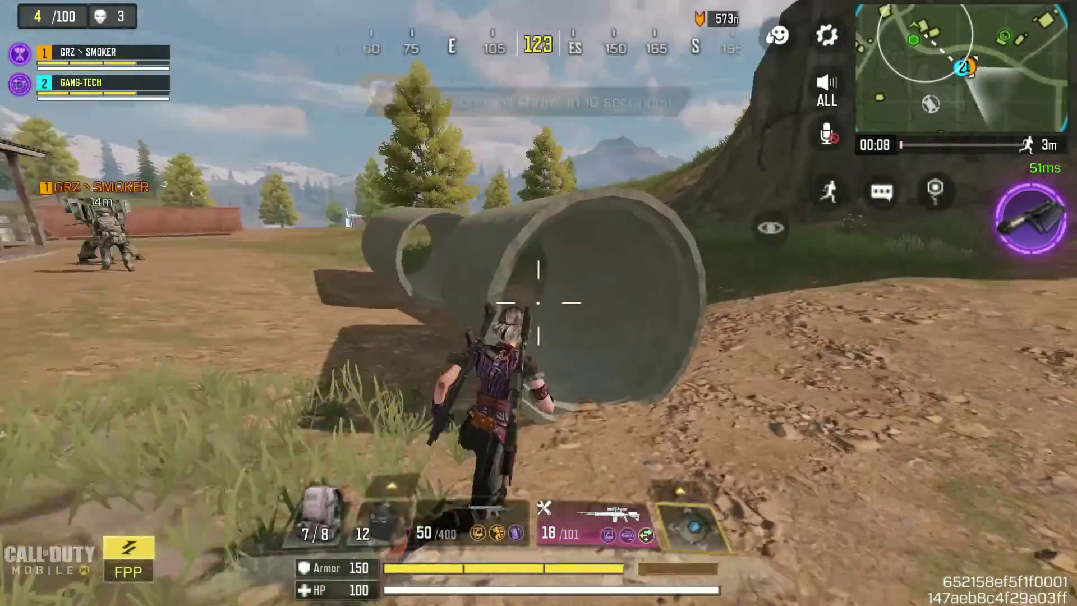
key("w")
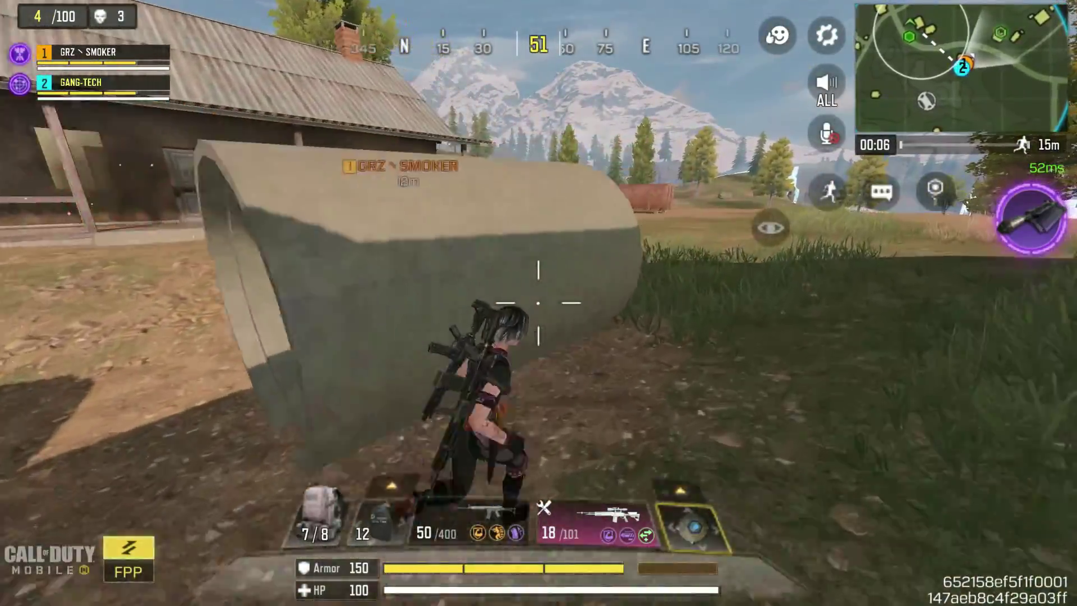
left_click(539, 303)
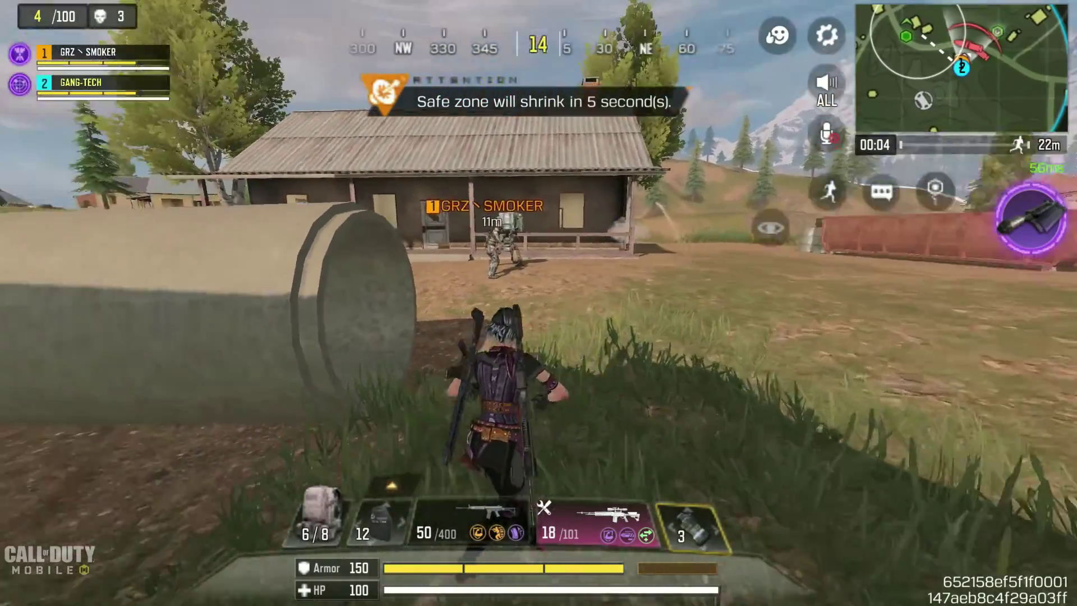
key("a")
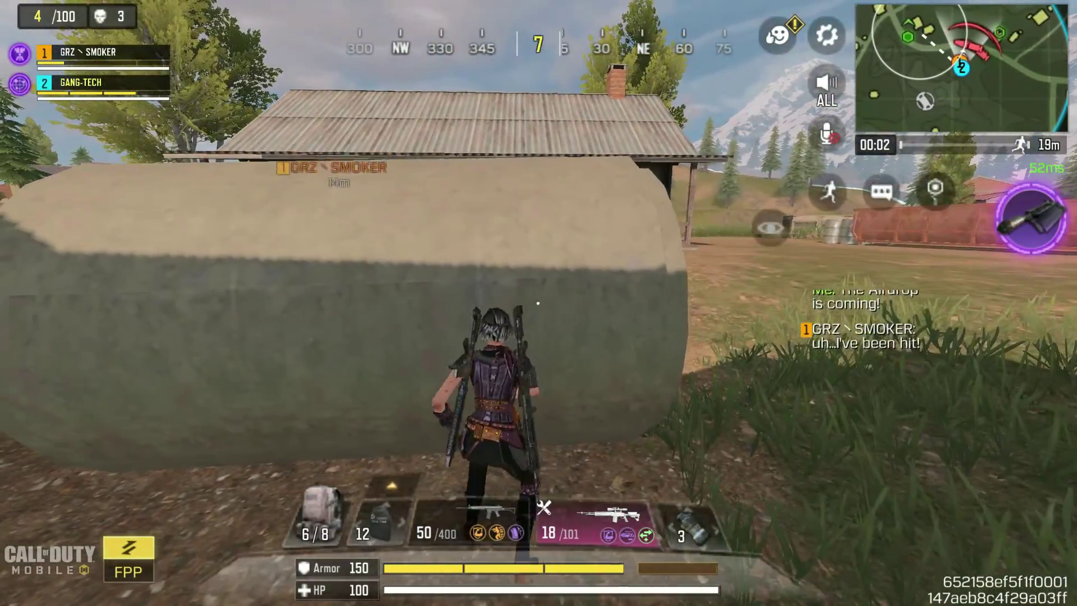
key("1")
key("d")
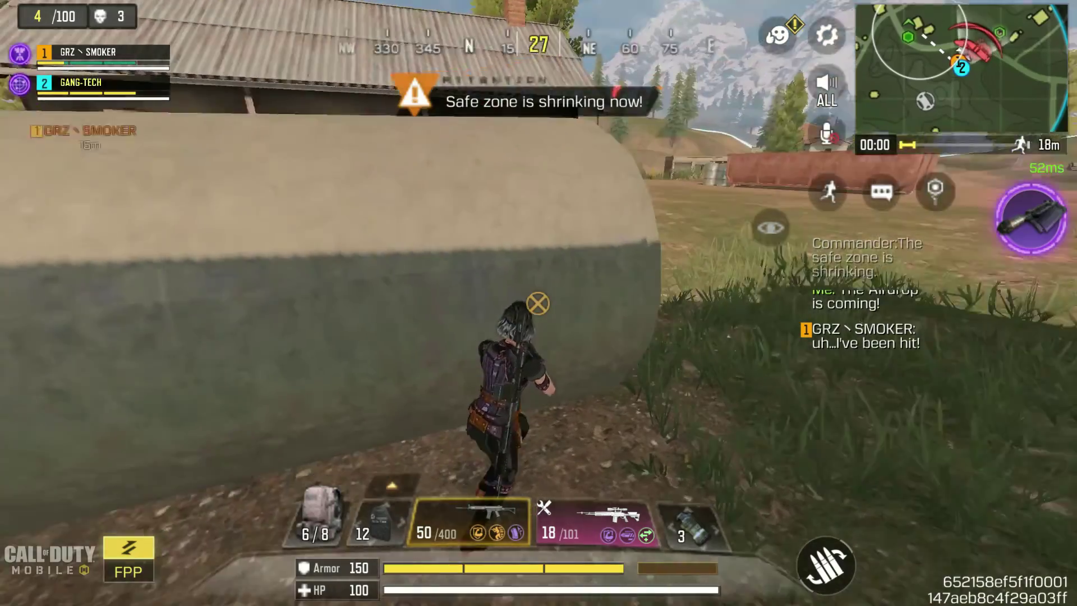
key("space")
key("s")
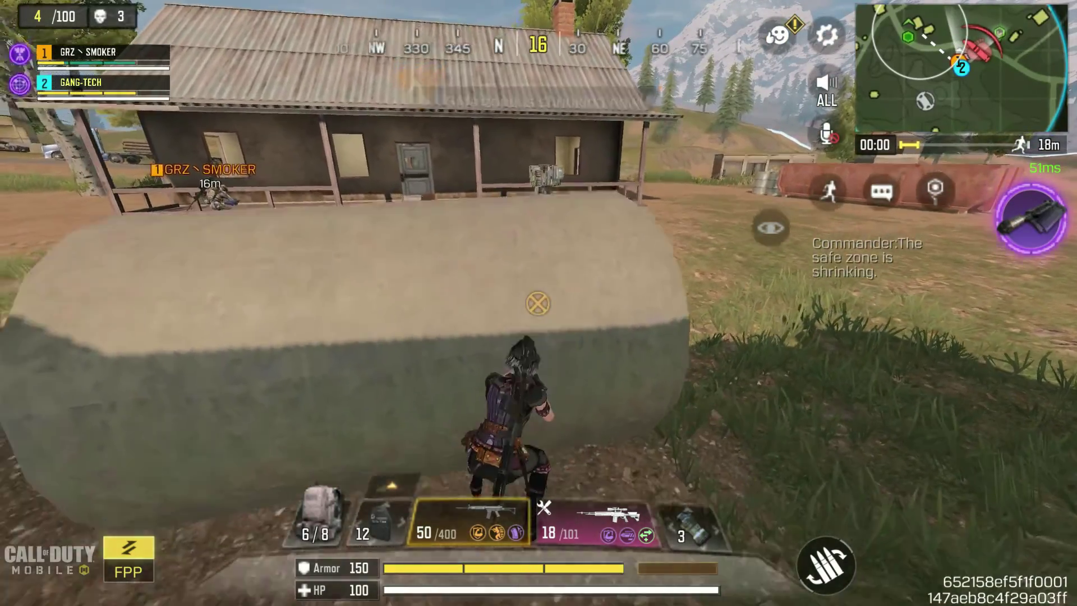
key("w")
key("a")
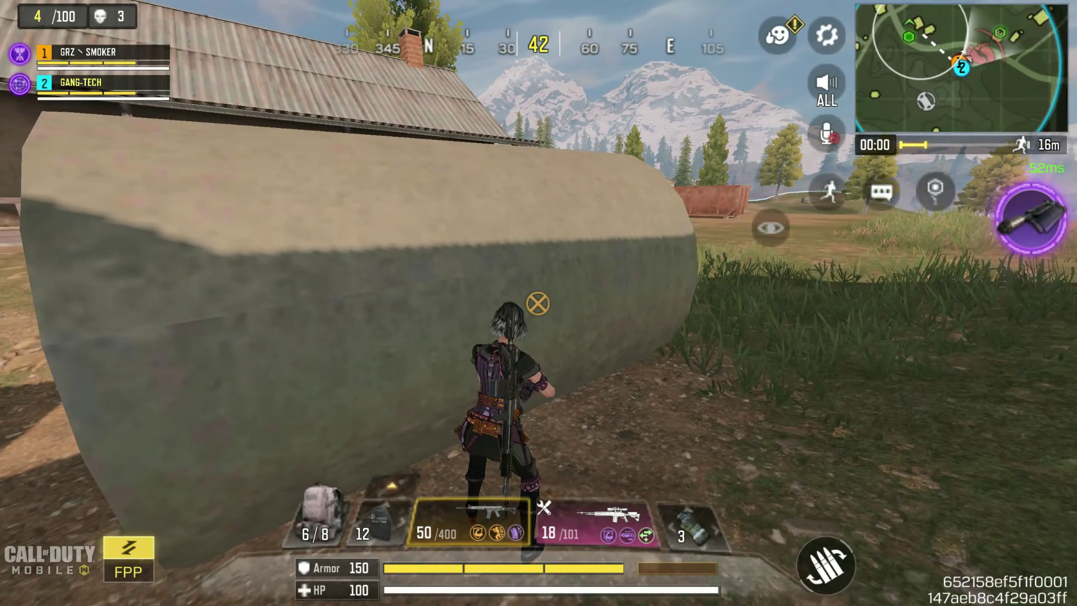
key("d")
key("a")
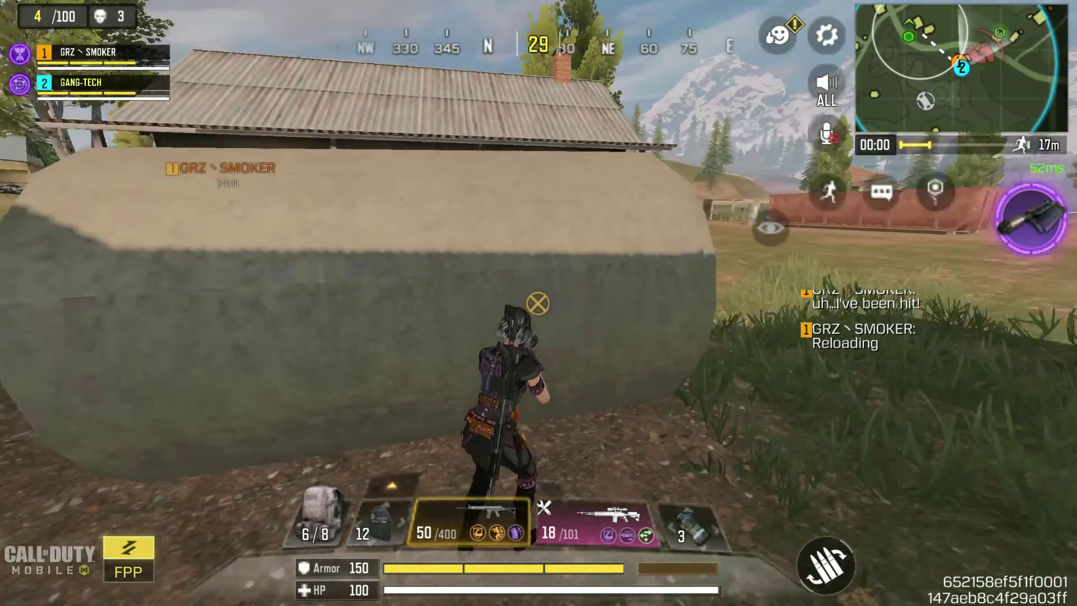
key("w")
key("a")
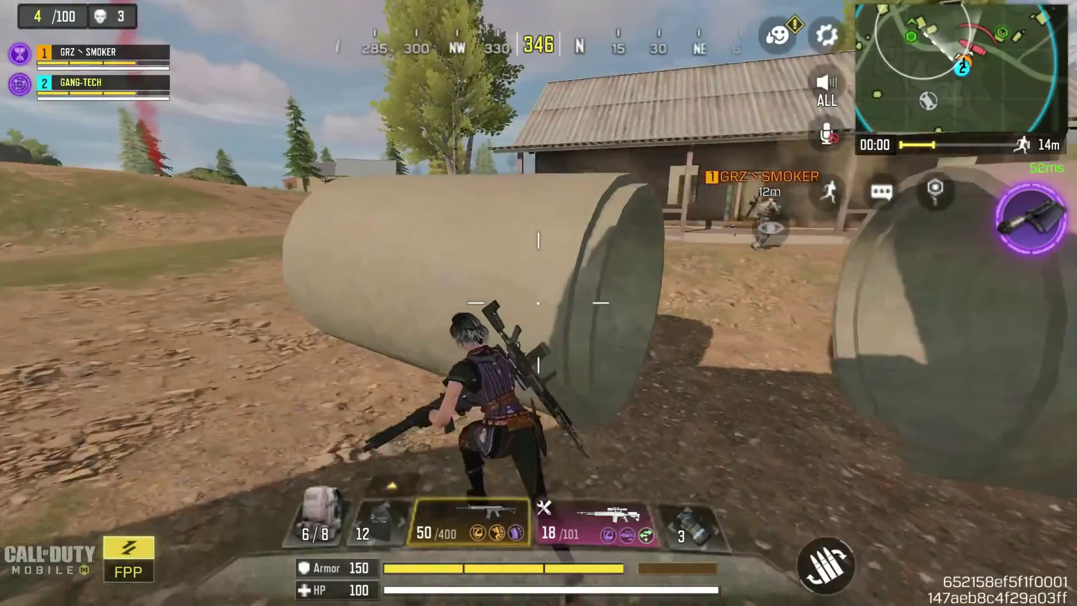
key("1")
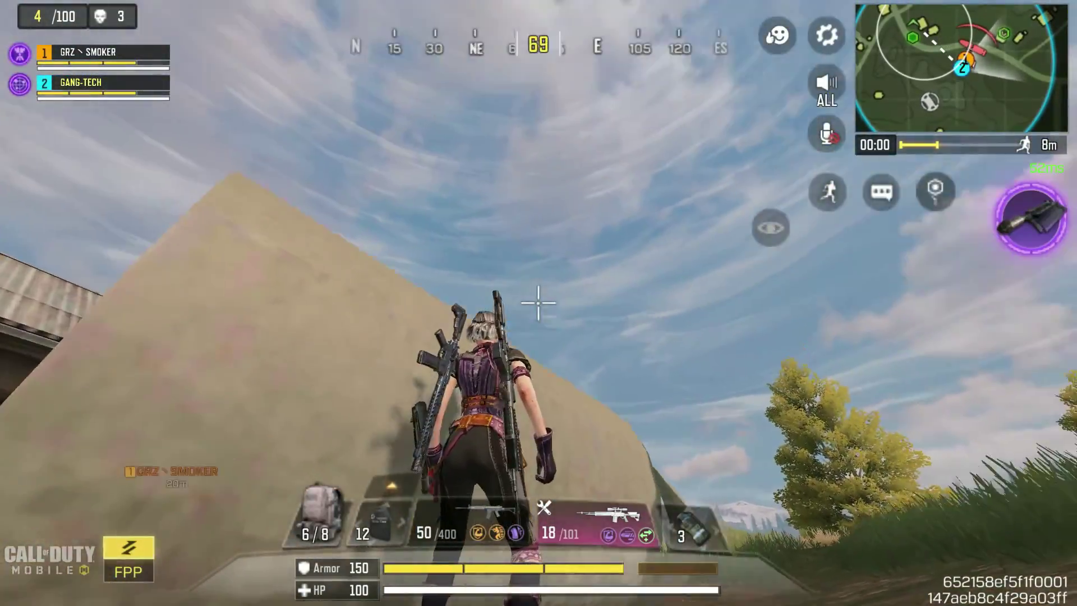
key("q")
key("1")
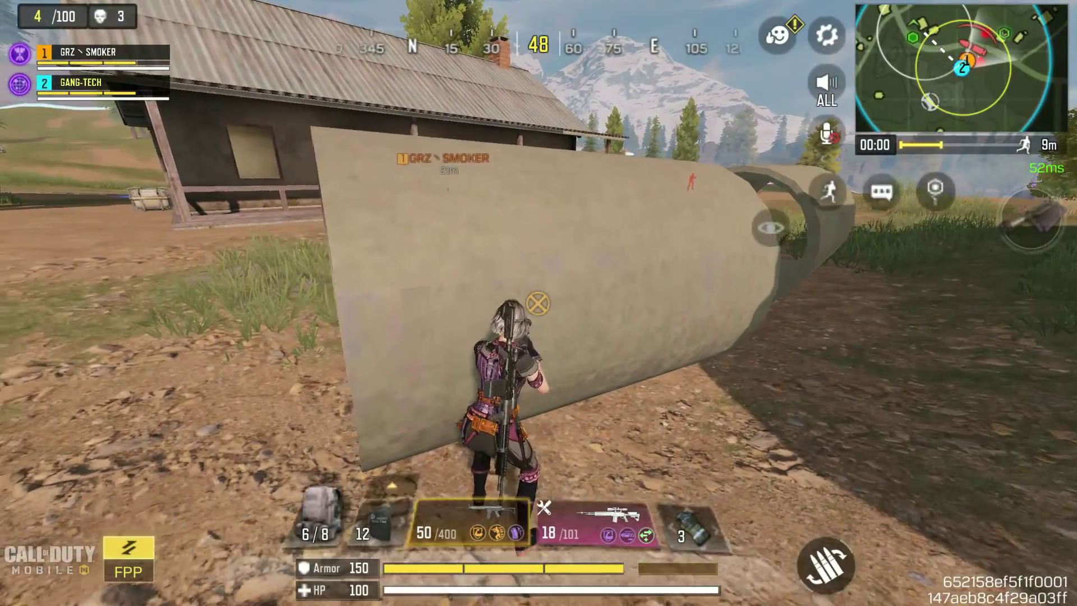
key("a")
key("w")
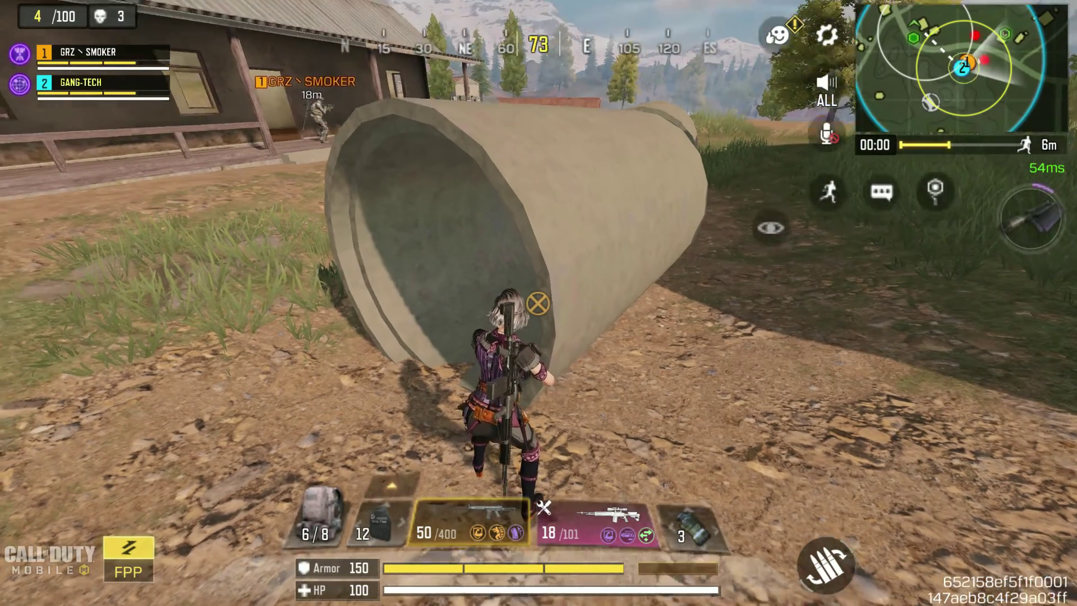
key("d")
key("a")
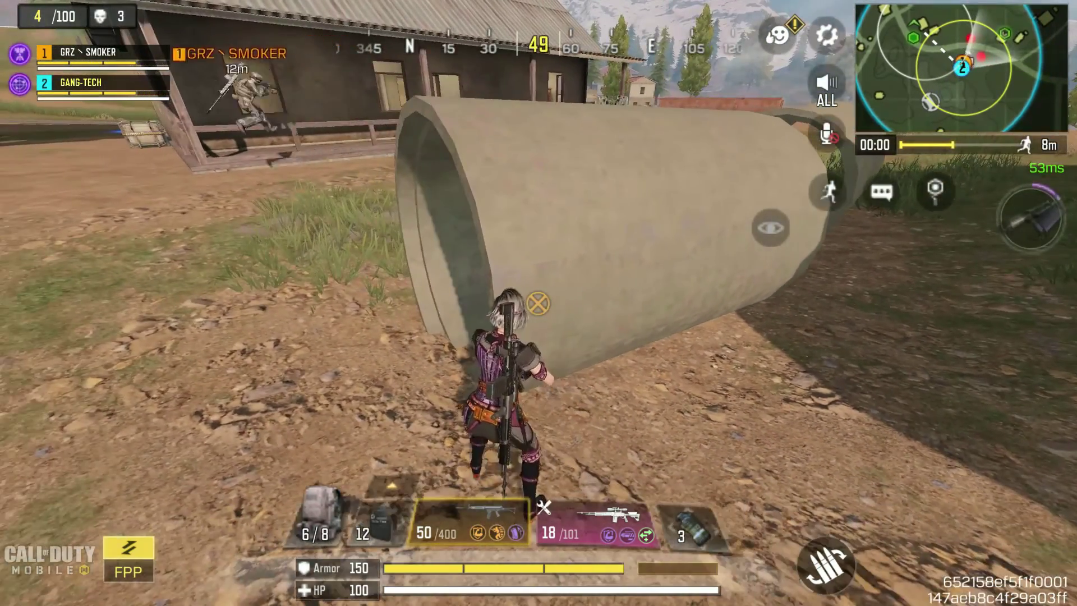
key("d")
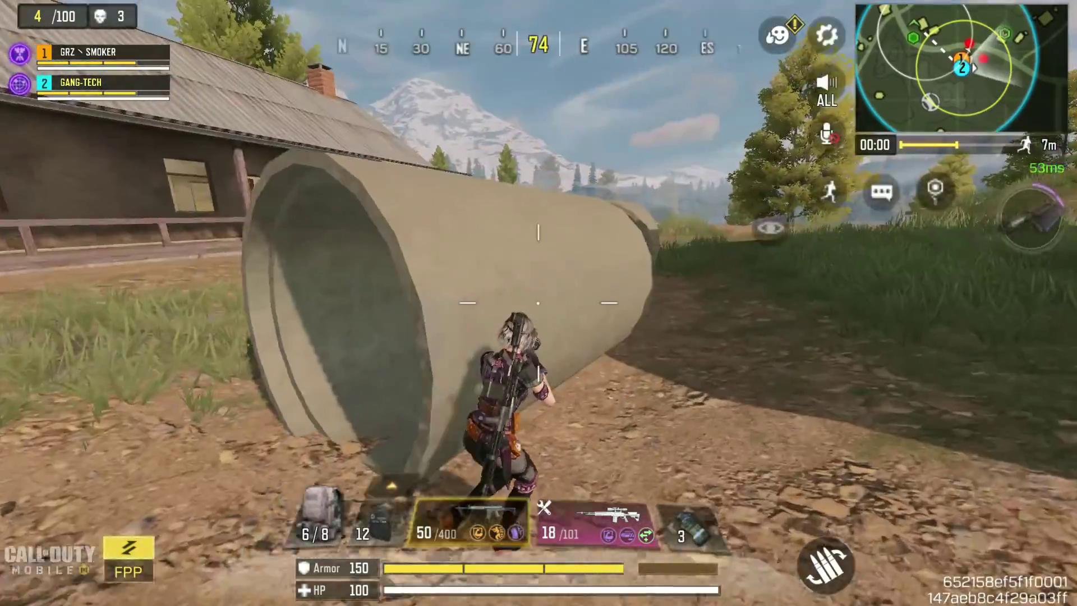
key("space")
key("a")
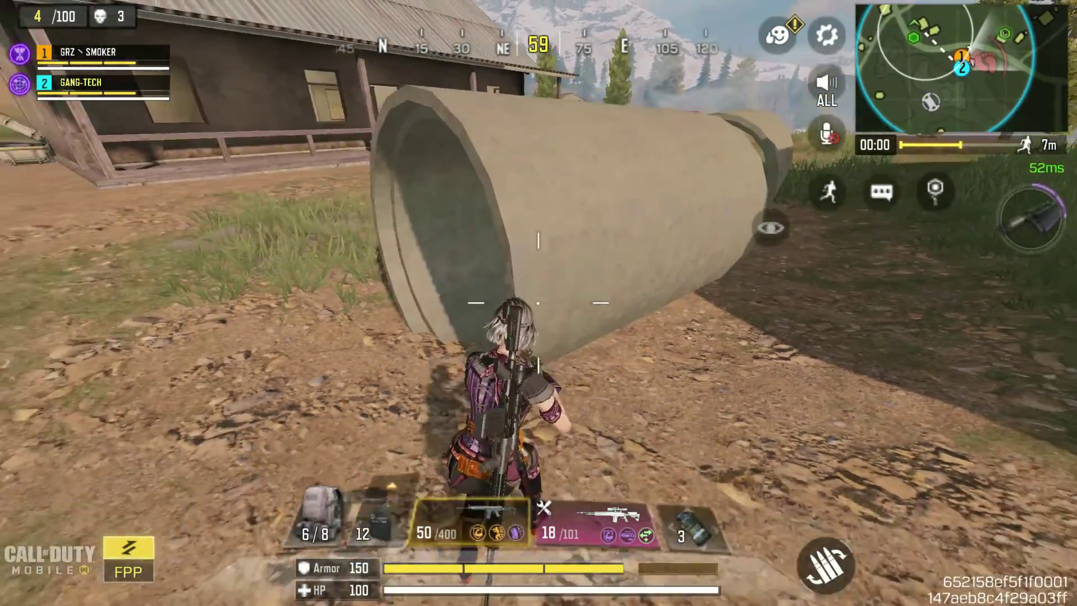
key("d")
key("a")
key("d")
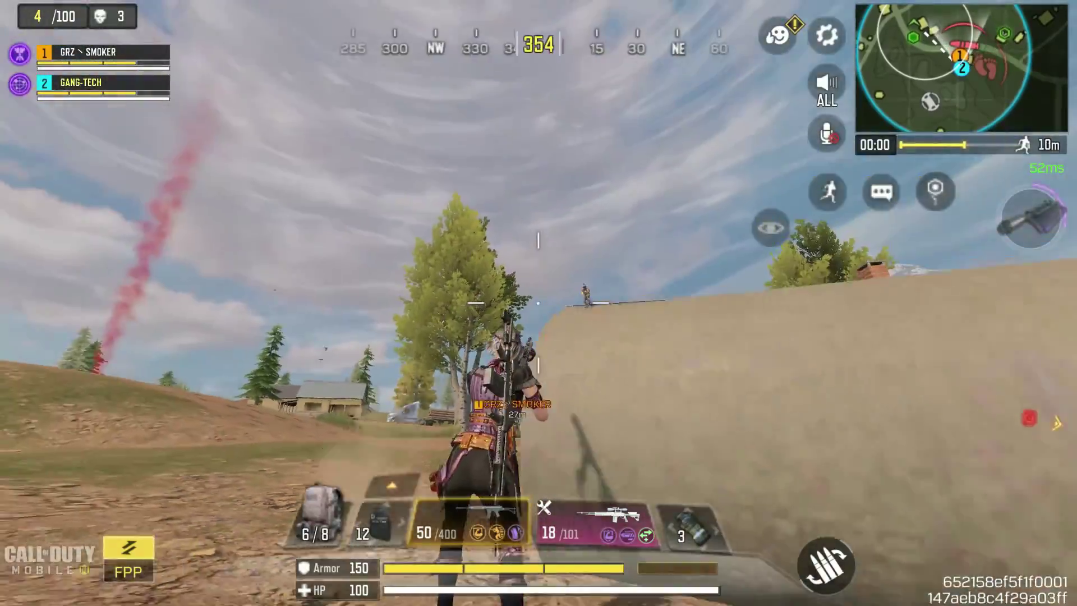
key("a")
right_click(539, 303)
left_click(539, 303)
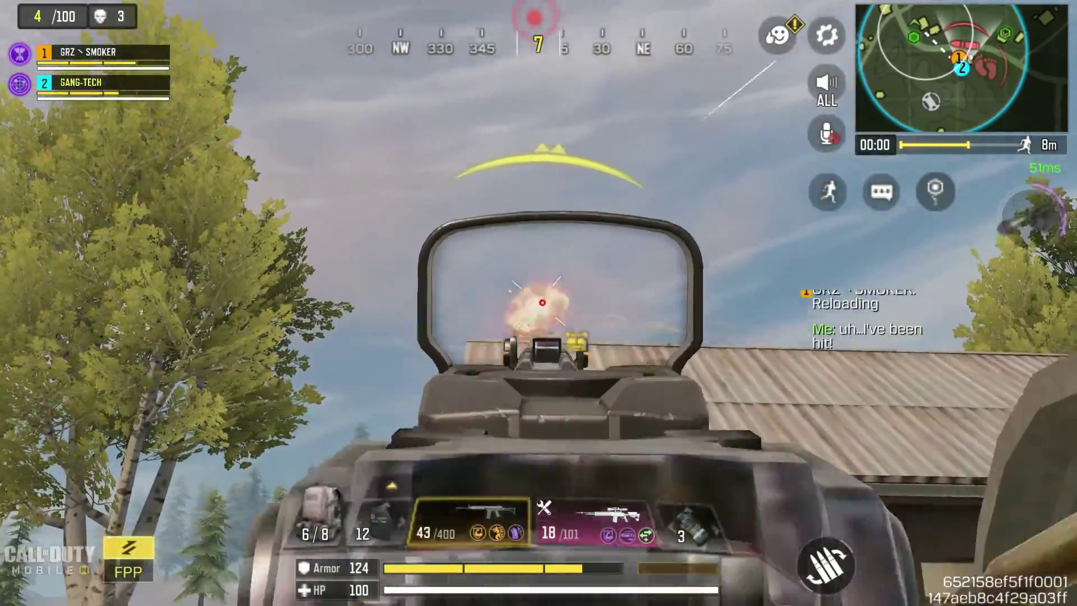
key("d")
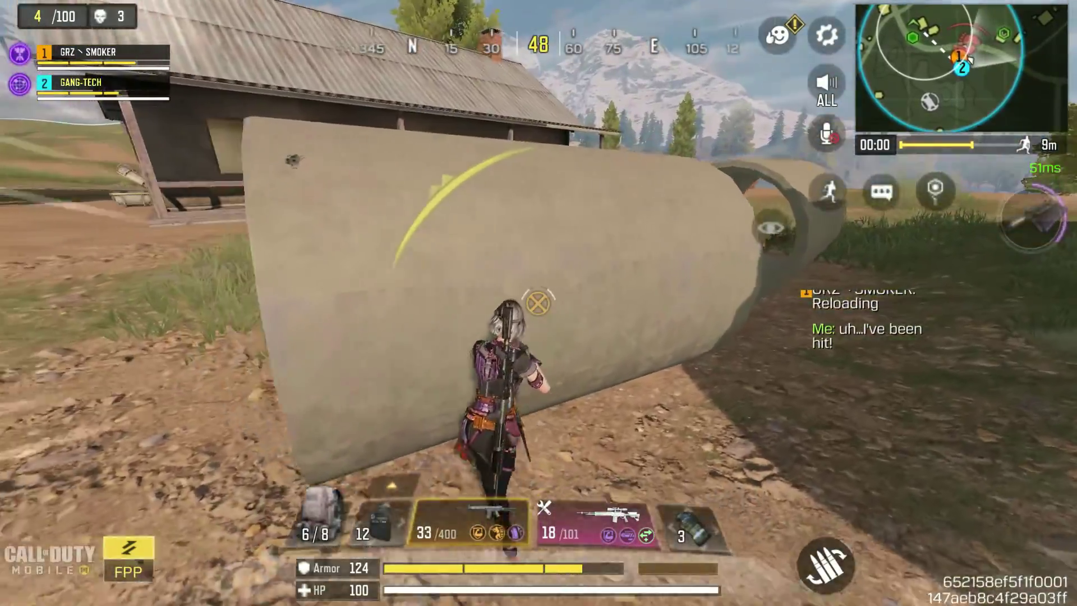